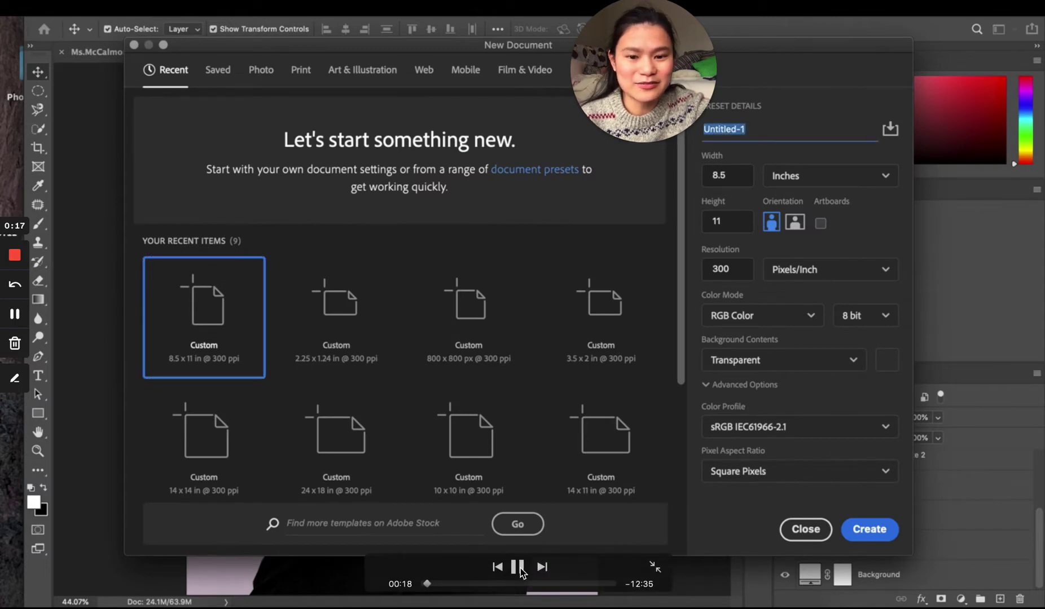
# Create a transparent 8.5 × 11 in, 300 ppi RGB document named Ms.McCalmon_Double Exposure Practice.
pyautogui.click(518, 570)
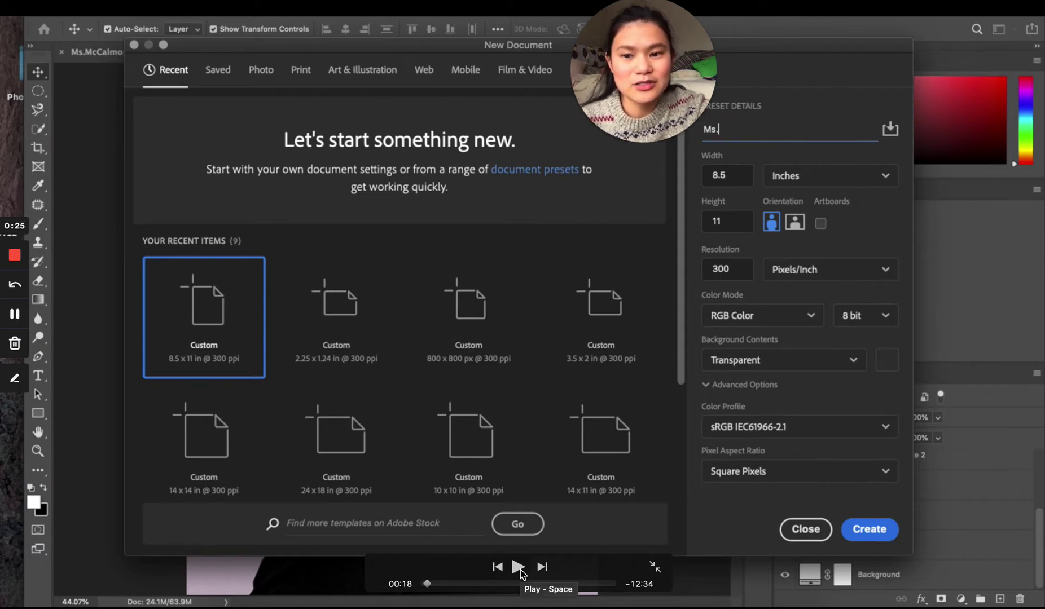
pyautogui.click(519, 567)
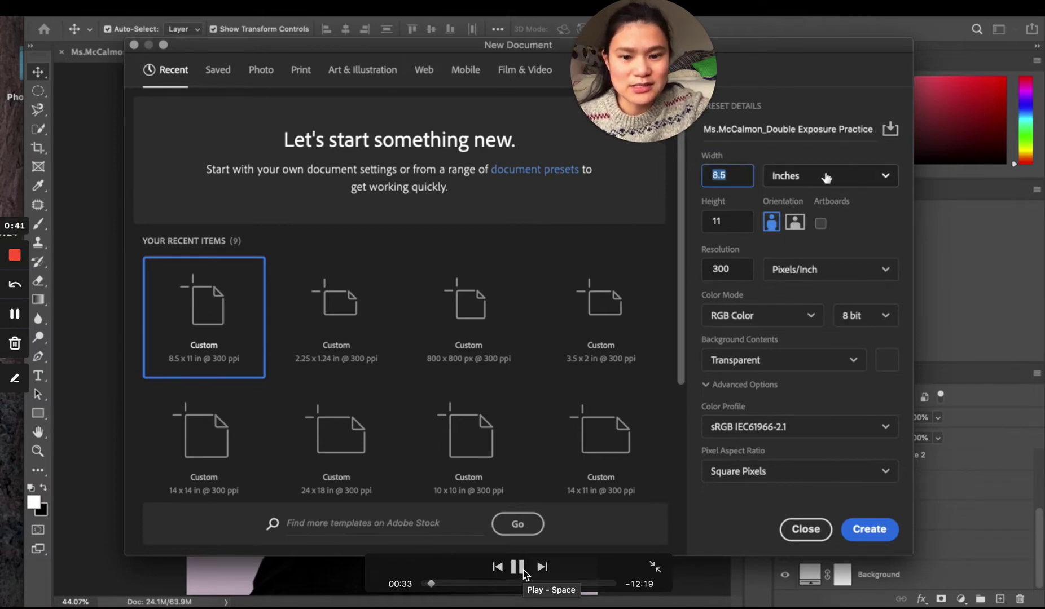
pyautogui.click(523, 575)
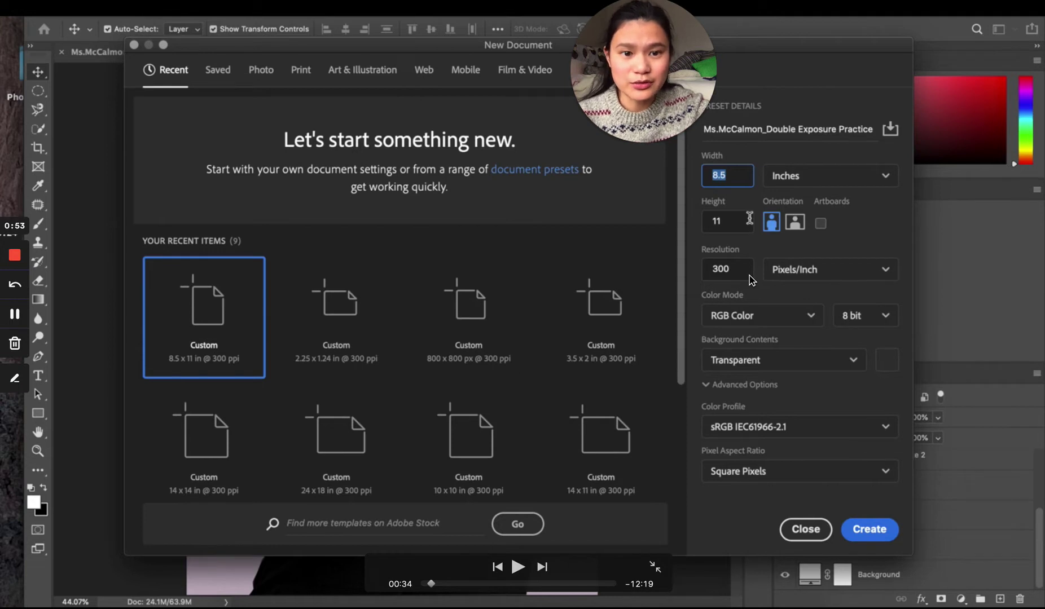
pyautogui.click(519, 569)
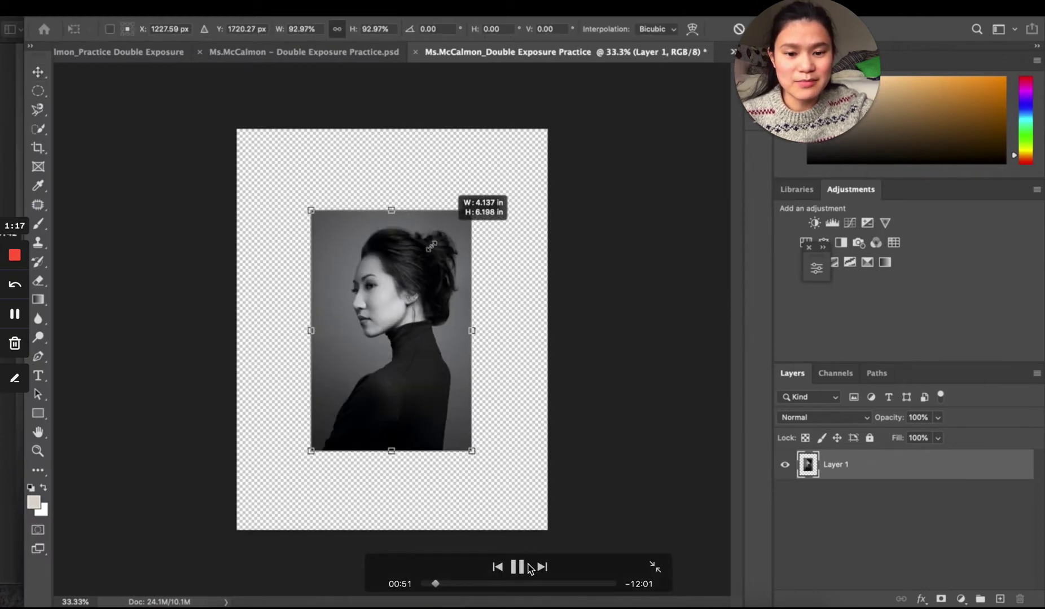
# Place the black-and-white portrait and scale it to about 171% to fill the page.
pyautogui.click(521, 569)
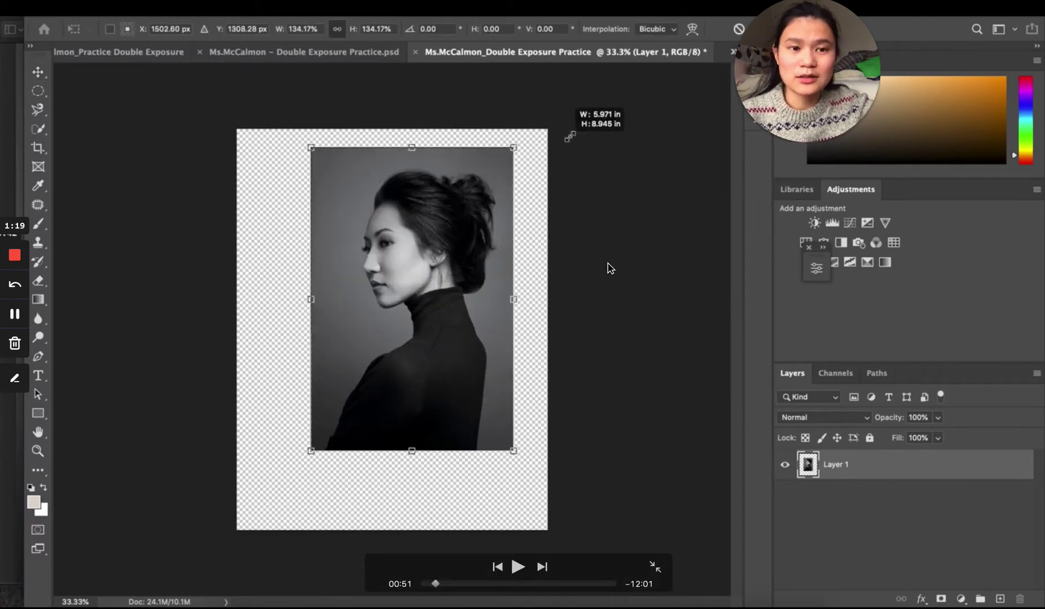
pyautogui.moveTo(789, 27); pyautogui.dragTo(625, 25)
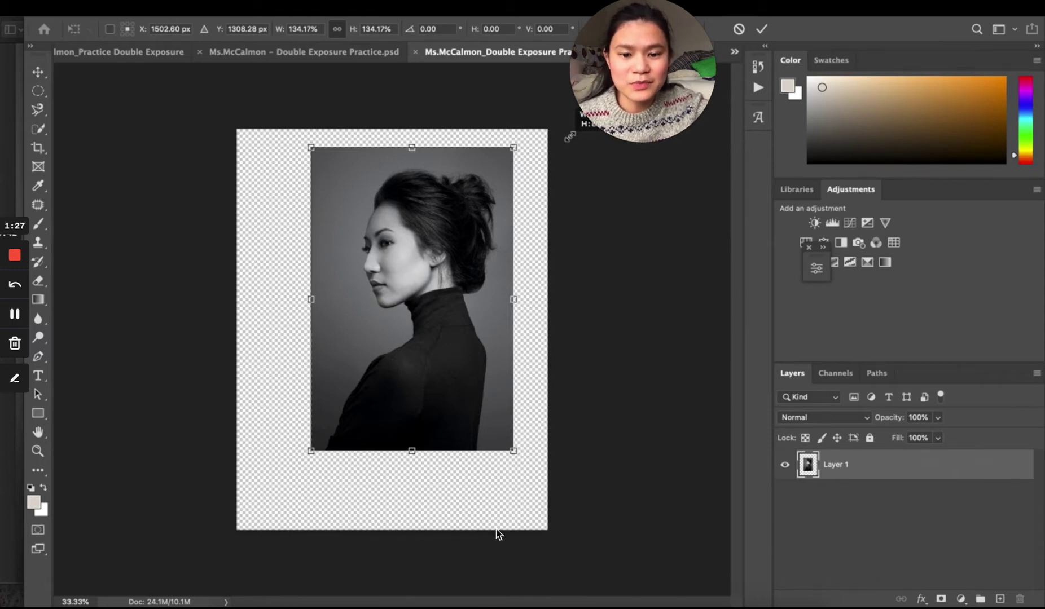
pyautogui.moveTo(517, 567)
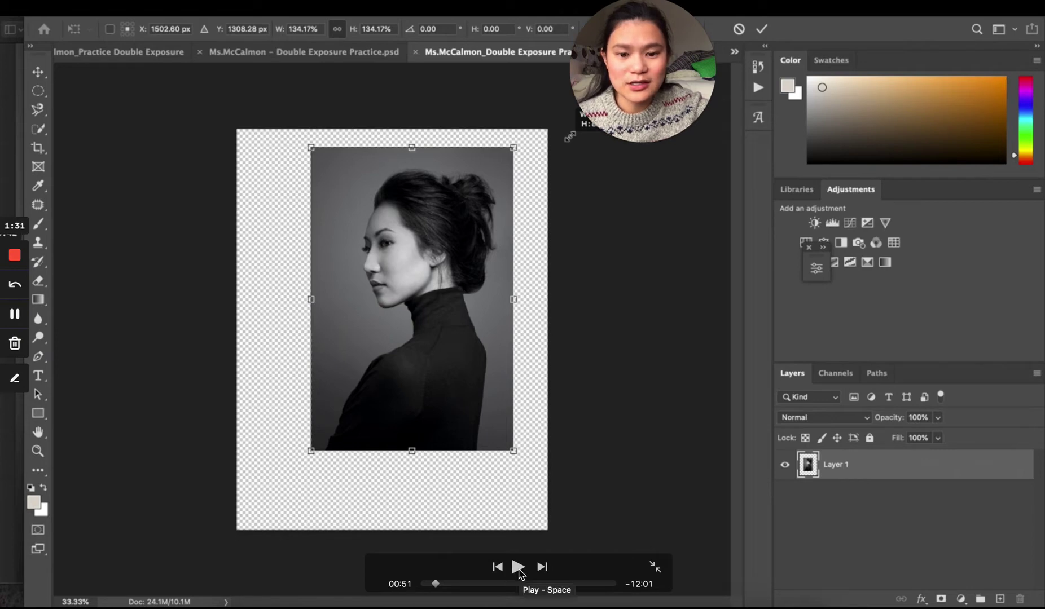
pyautogui.click(519, 573)
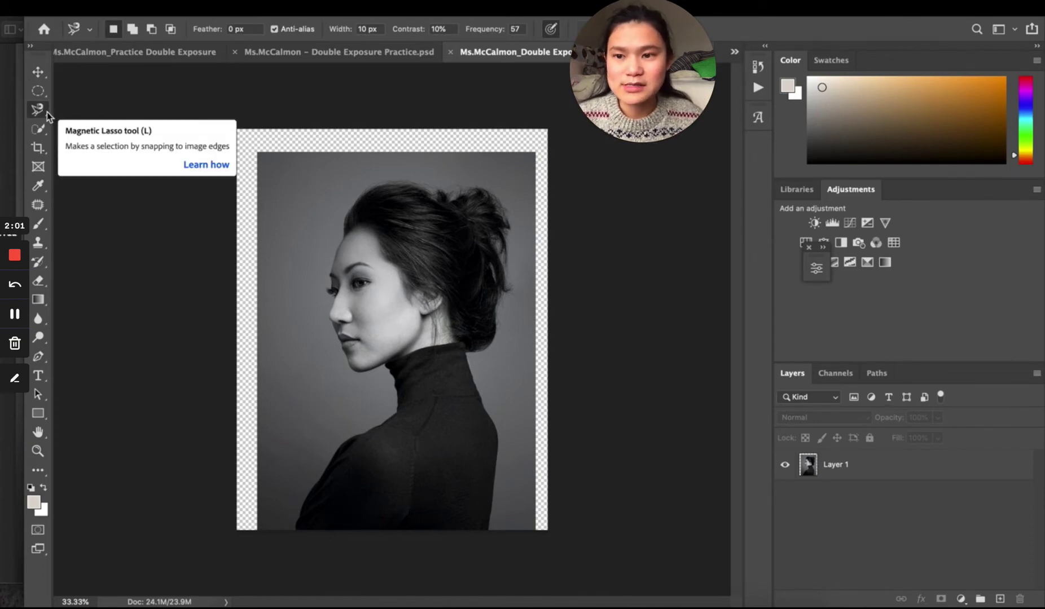
# Compare the Magnetic Lasso and Quick Selection tools, then select Layer 1 with the Pen tool active.
pyautogui.rightClick(42, 109)
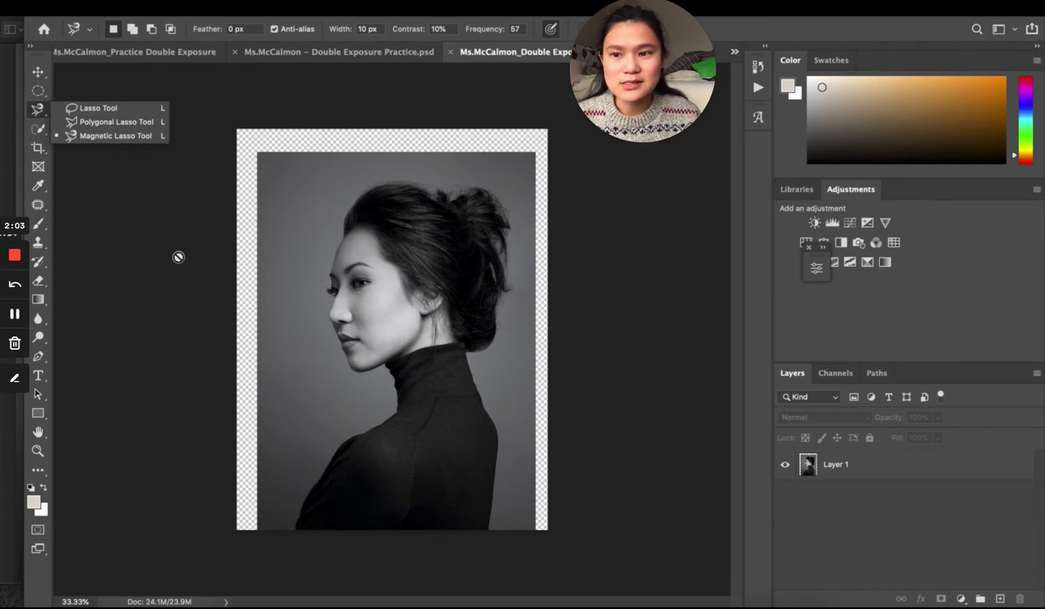
pyautogui.click(41, 132)
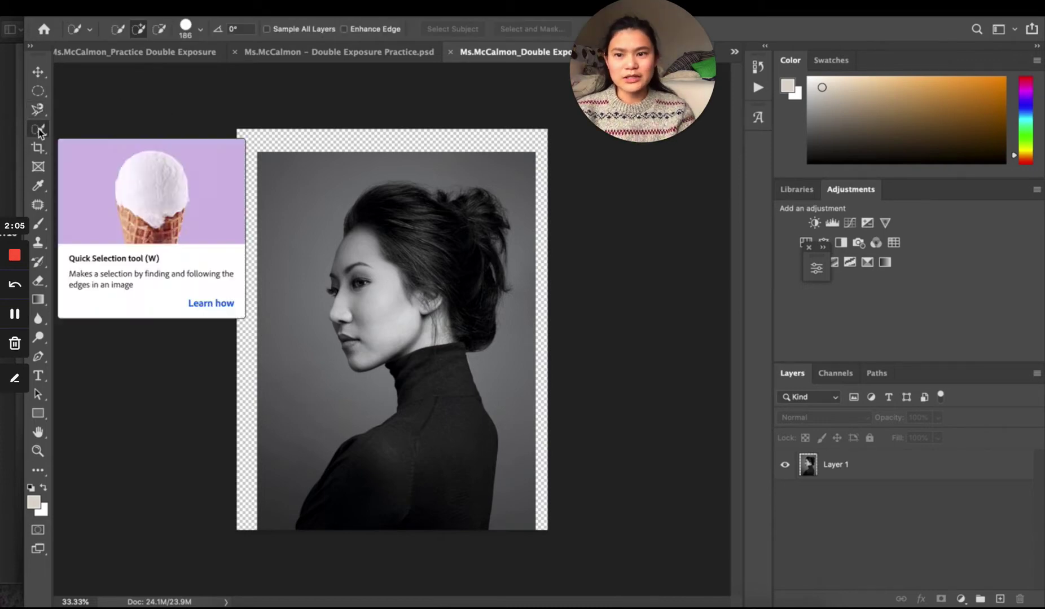
pyautogui.click(39, 110)
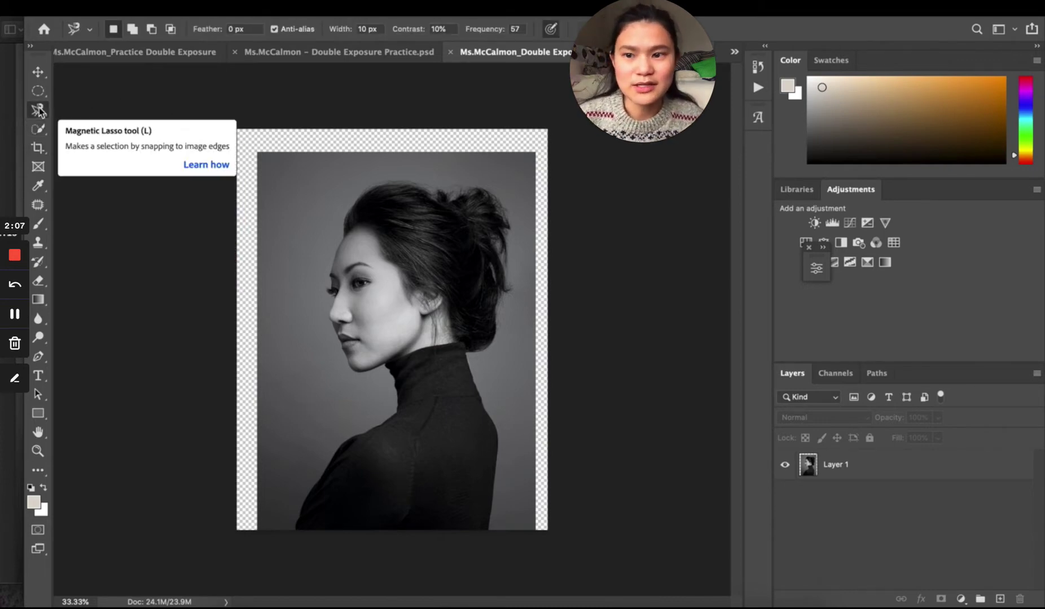
pyautogui.click(38, 129)
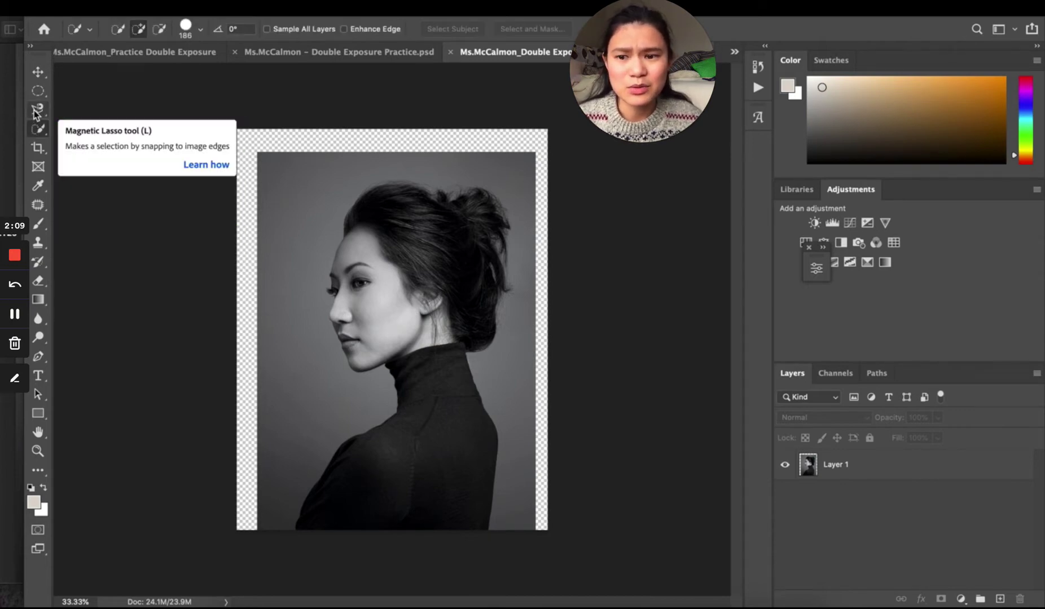
pyautogui.click(36, 114)
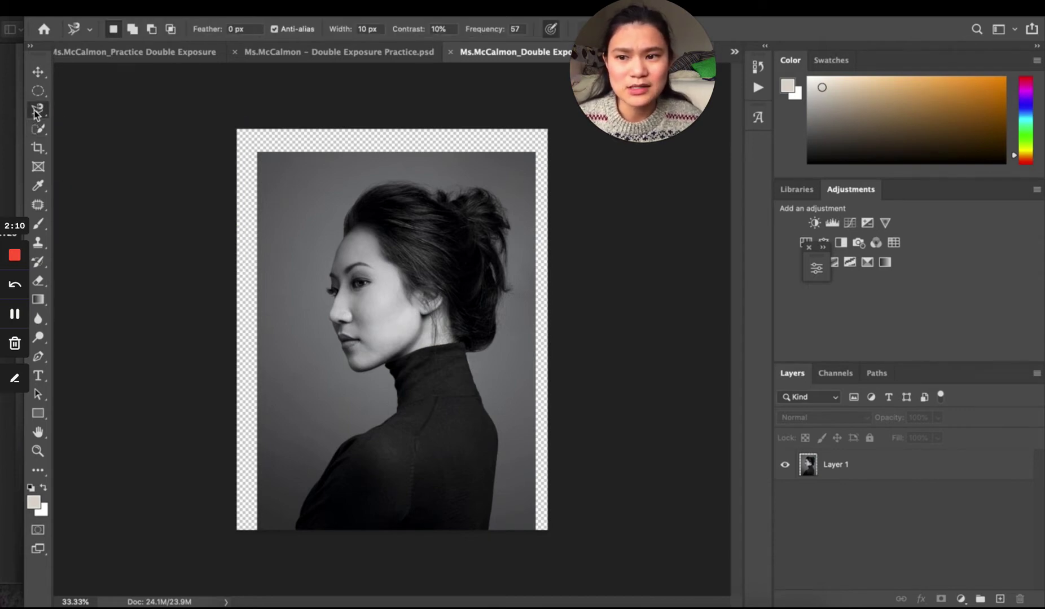
pyautogui.click(878, 474)
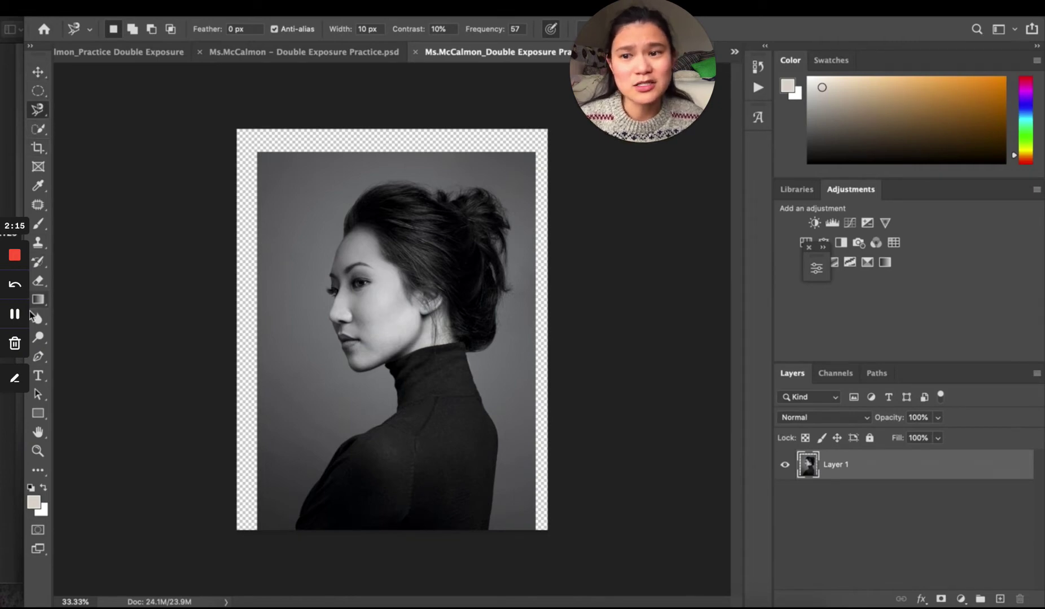
pyautogui.click(38, 356)
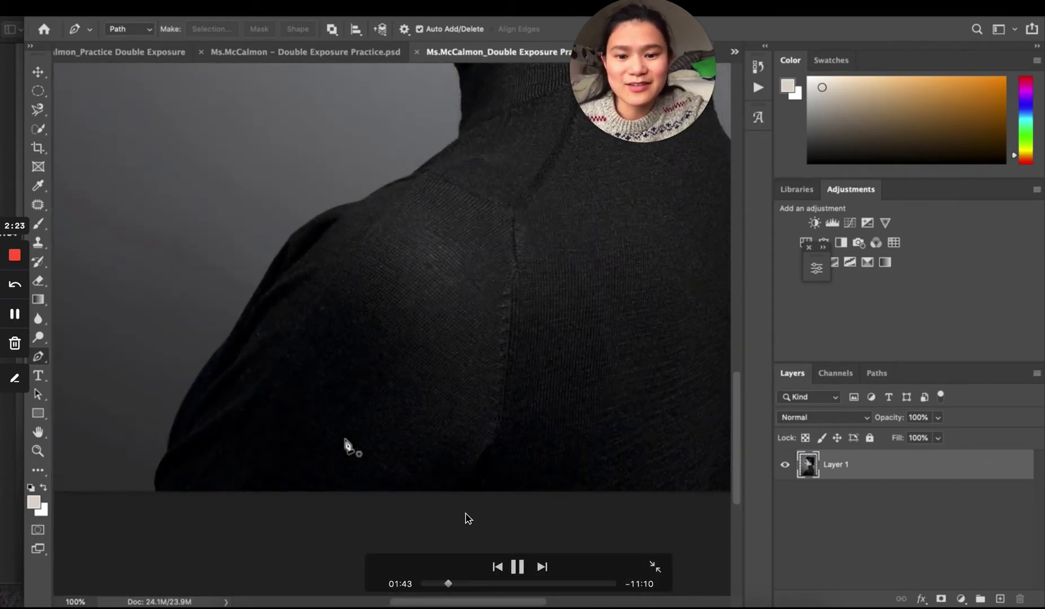
pyautogui.click(519, 570)
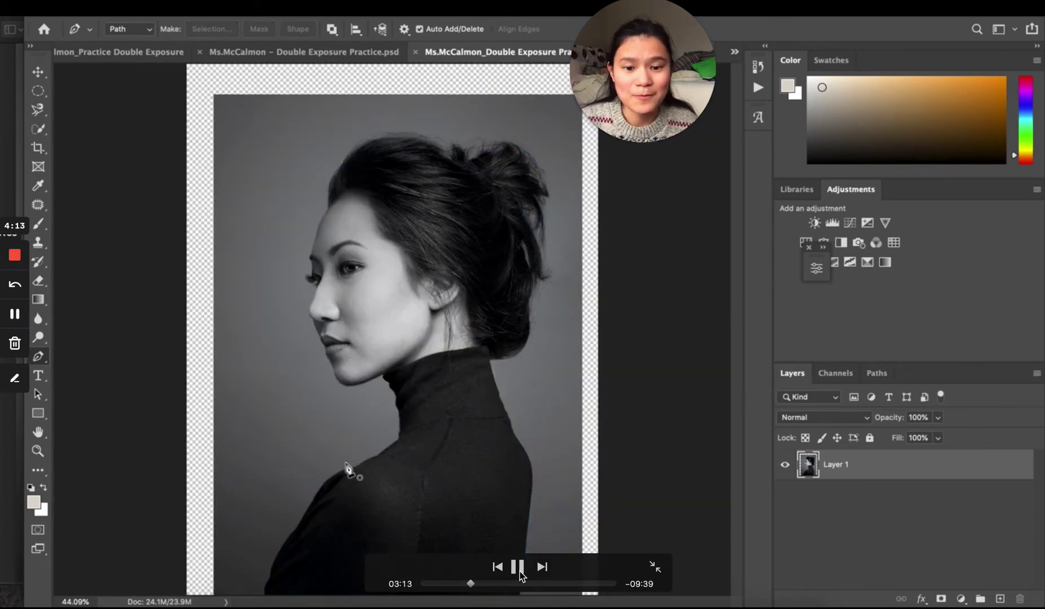
# Place the first Pen anchor points across the woman's turtleneck shoulder and neckline.
pyautogui.click(519, 574)
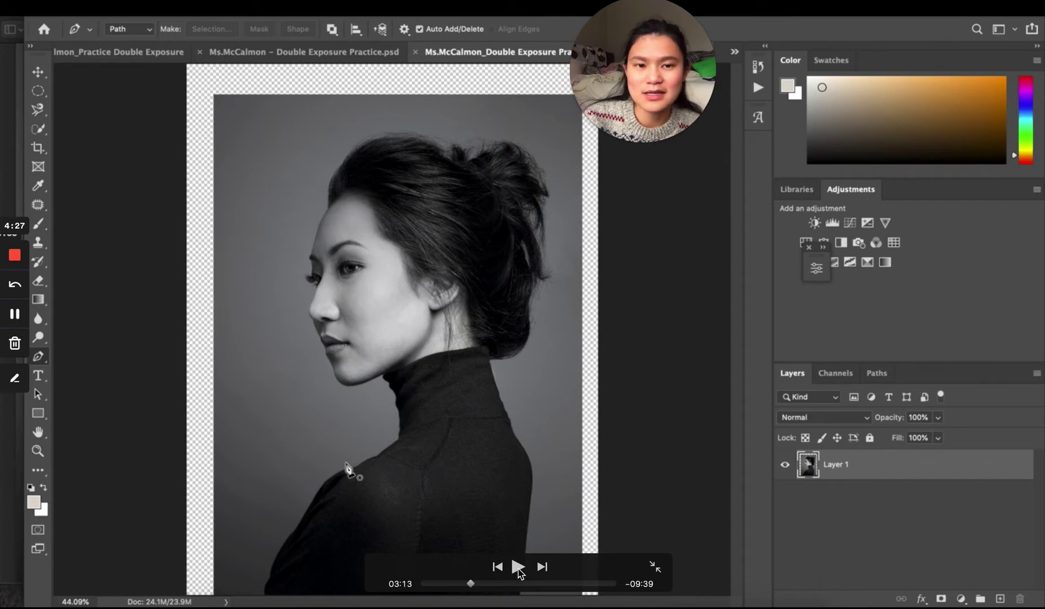
pyautogui.click(413, 463)
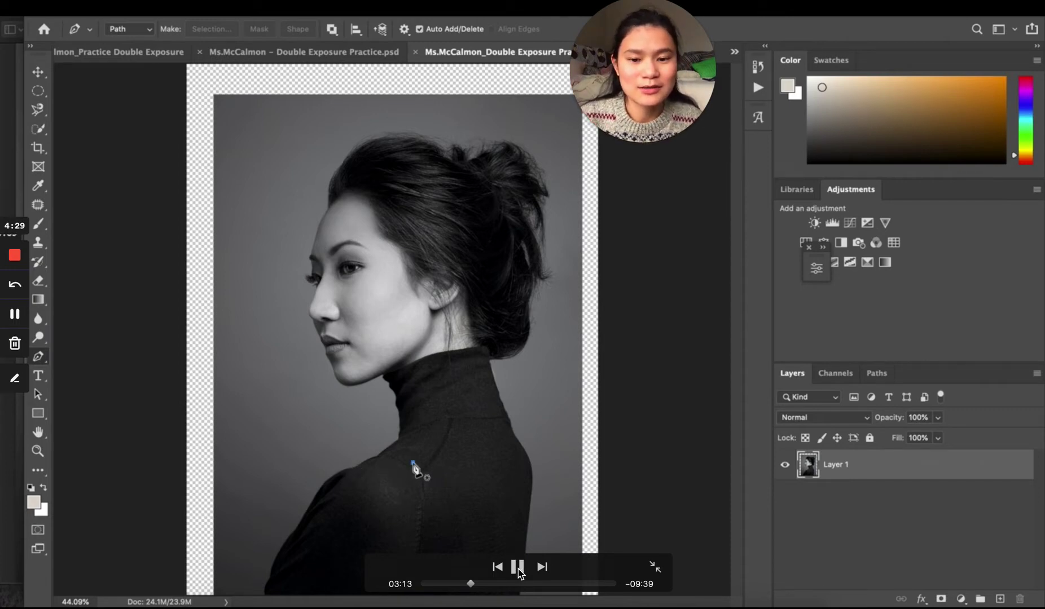
pyautogui.click(474, 397)
pyautogui.click(484, 466)
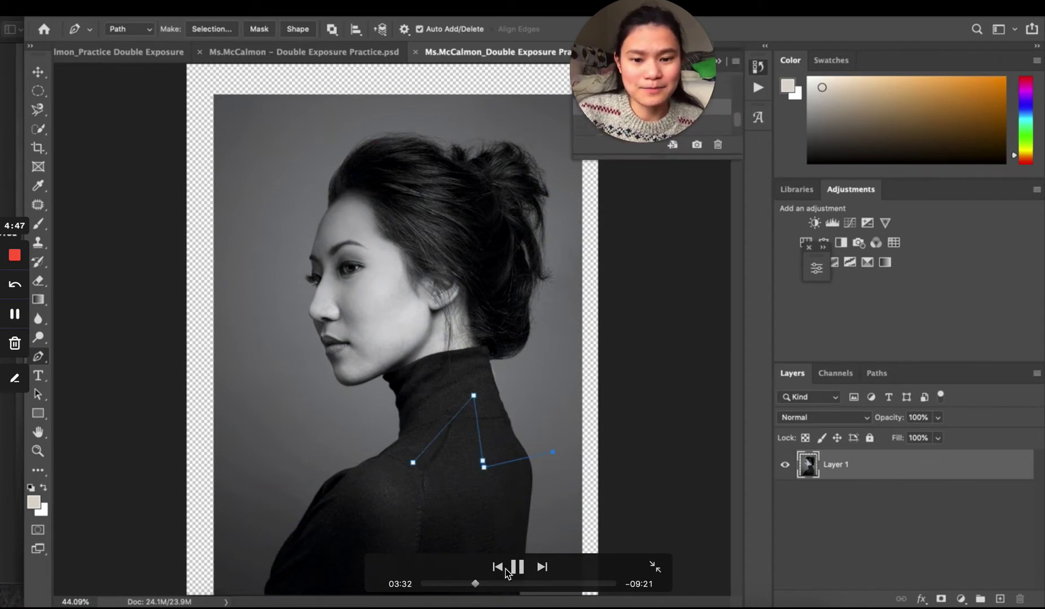
pyautogui.click(515, 569)
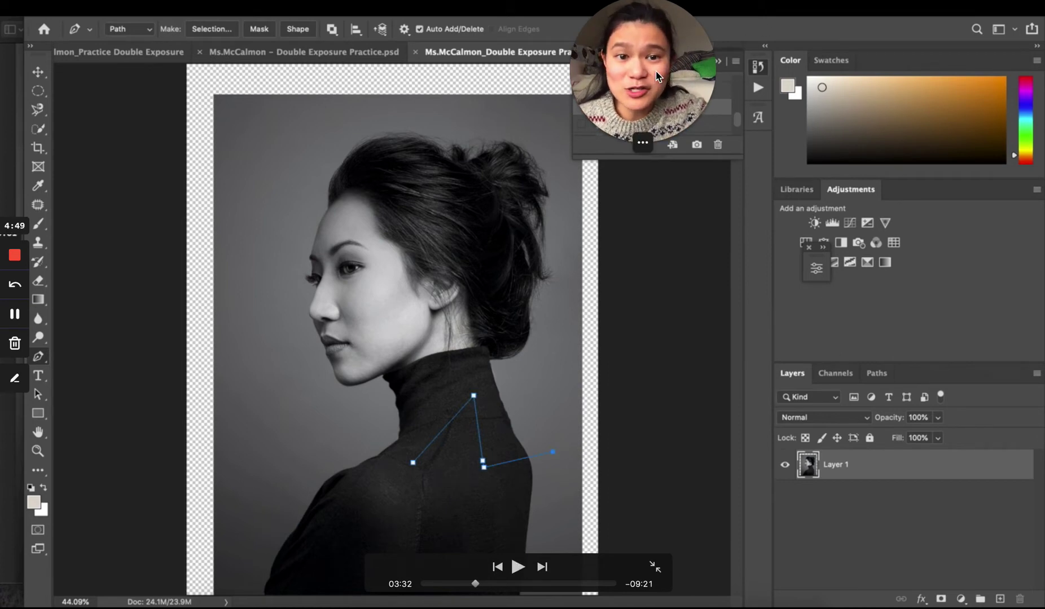
# Show the History panel and close the Pen path around the woman's whole profile.
pyautogui.moveTo(657, 76); pyautogui.dragTo(945, 53)
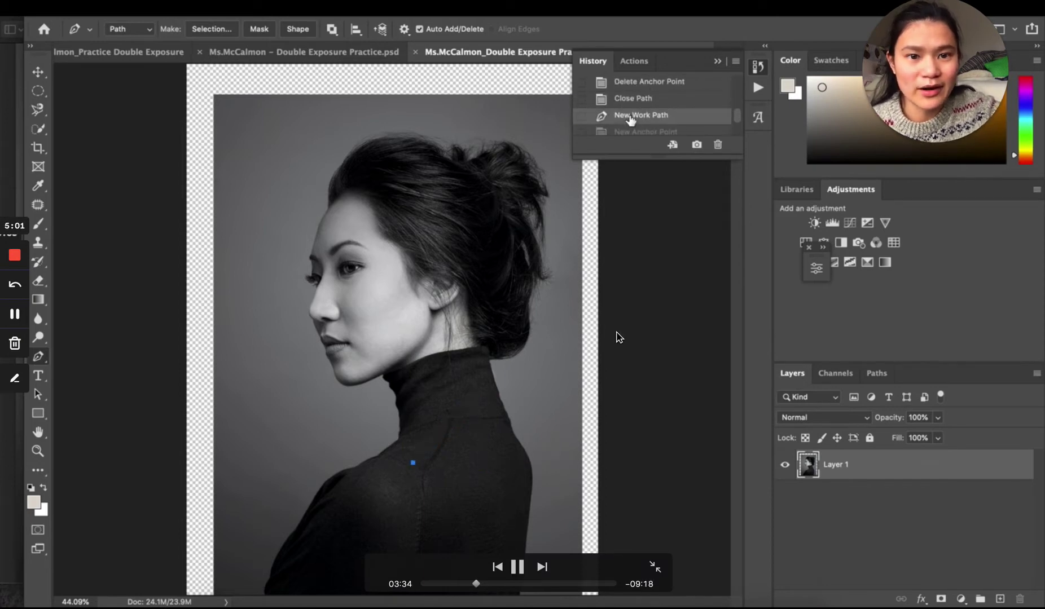
pyautogui.click(518, 567)
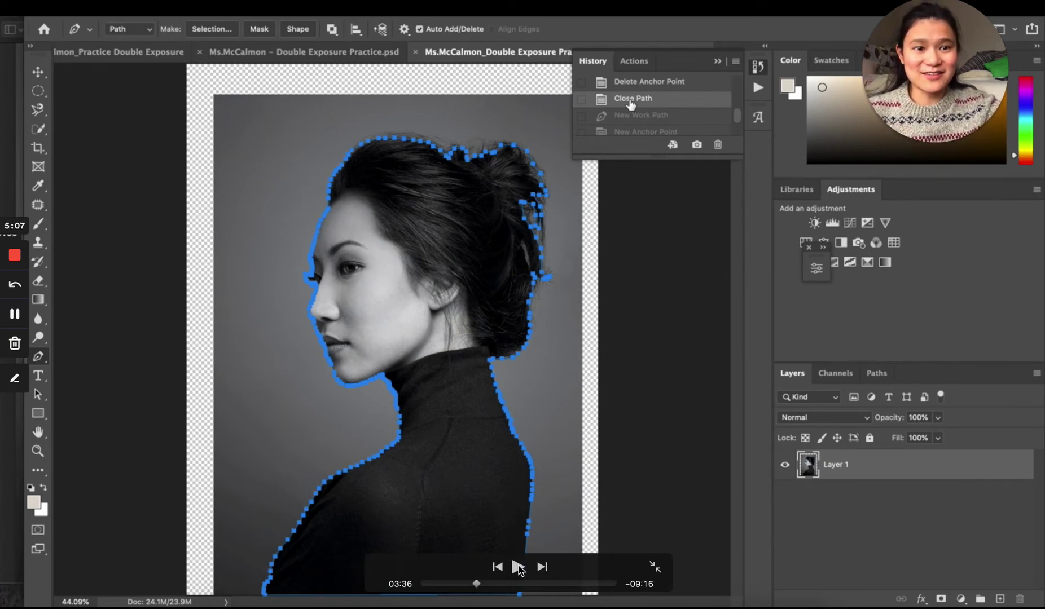
pyautogui.moveTo(935, 73)
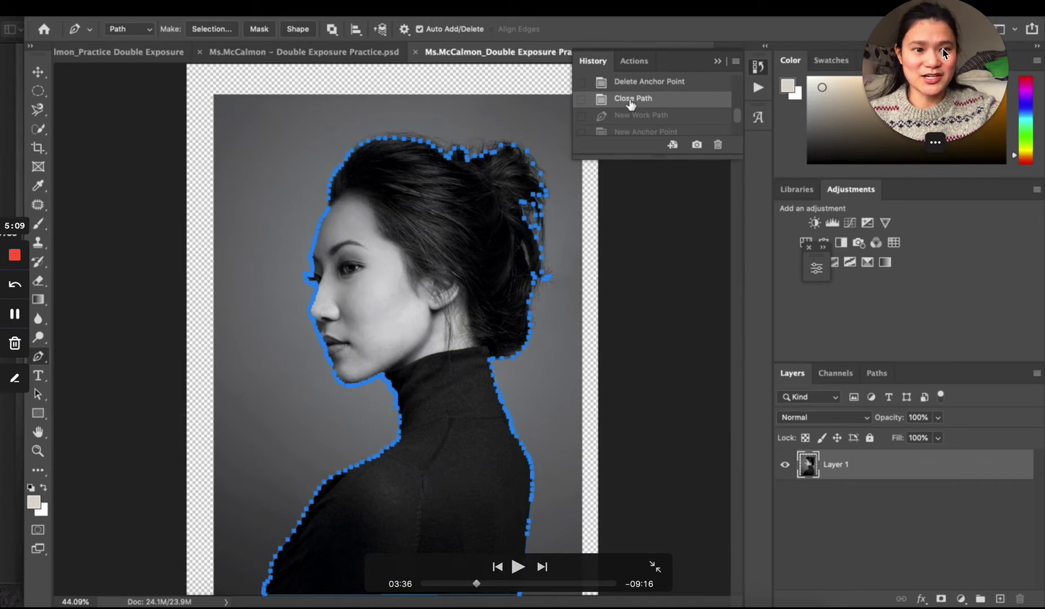
pyautogui.moveTo(942, 53); pyautogui.dragTo(339, 55)
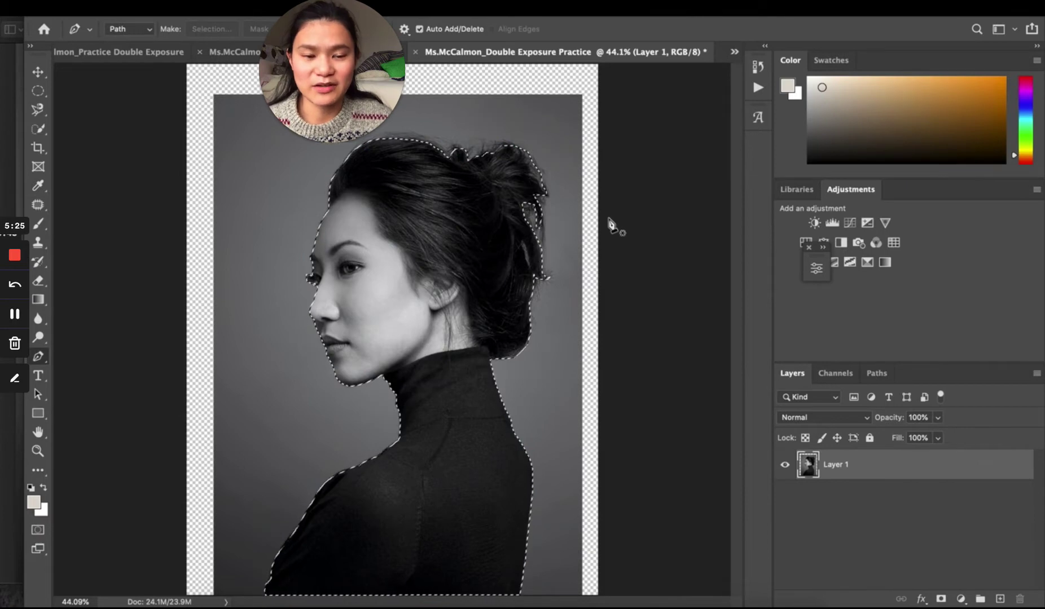
# Mask Layer 1 from the figure selection so the woman sits on transparency.
pyautogui.click(516, 566)
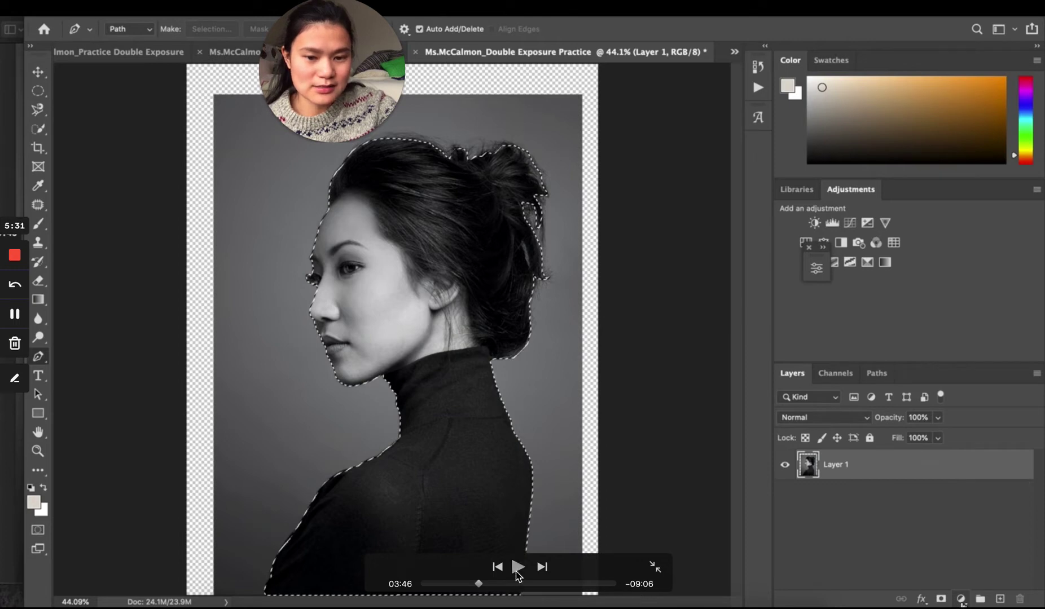
pyautogui.click(515, 572)
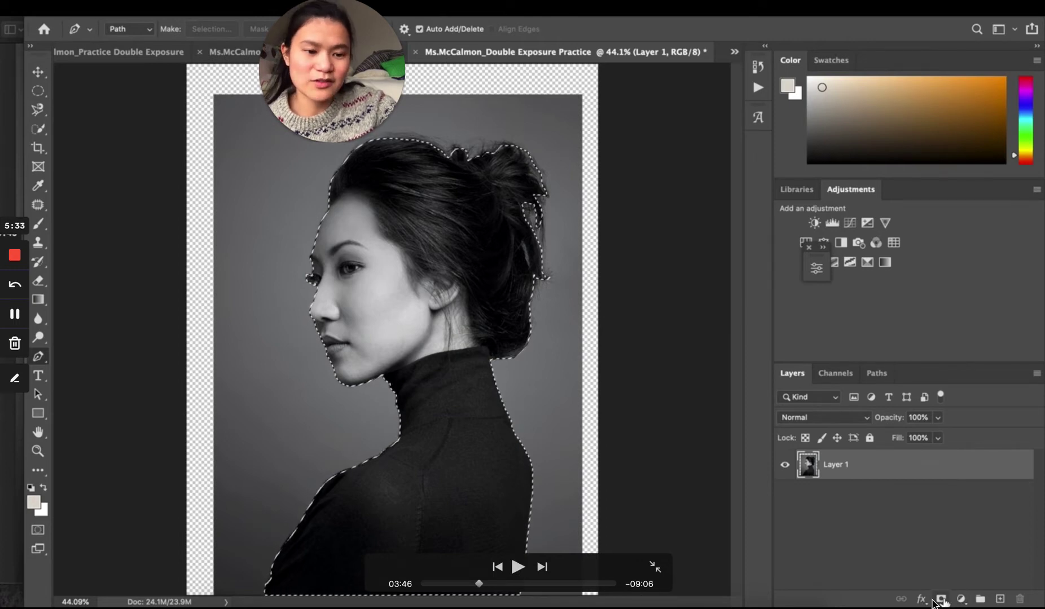
pyautogui.click(519, 570)
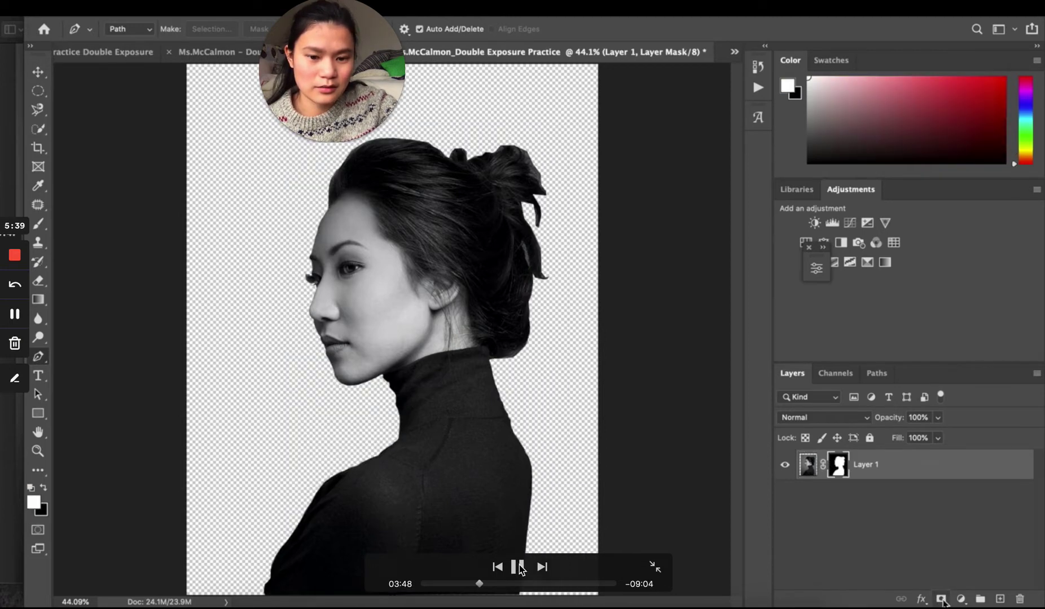
pyautogui.click(519, 572)
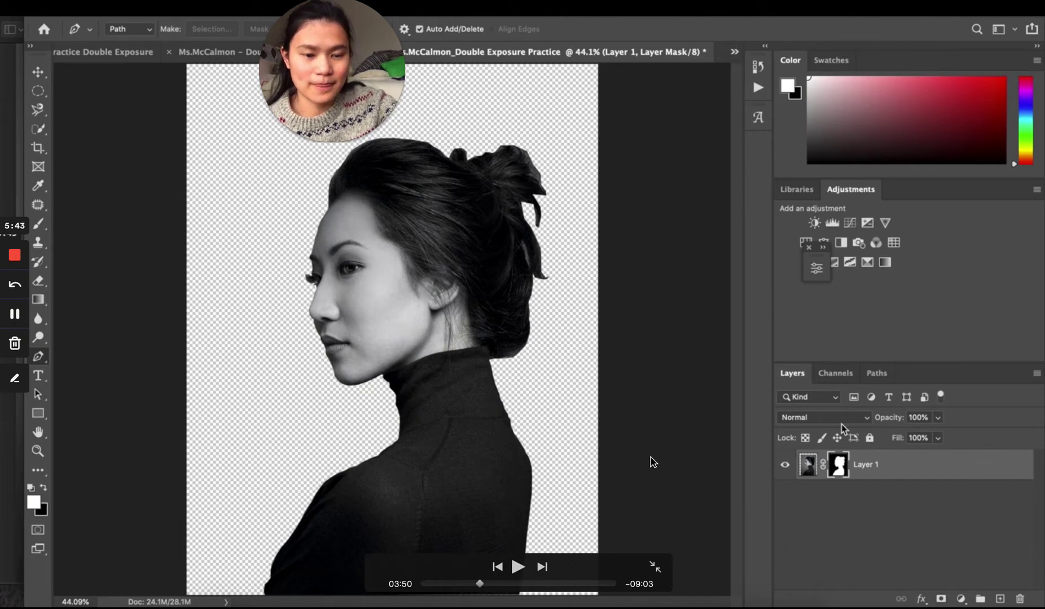
pyautogui.moveTo(331, 82)
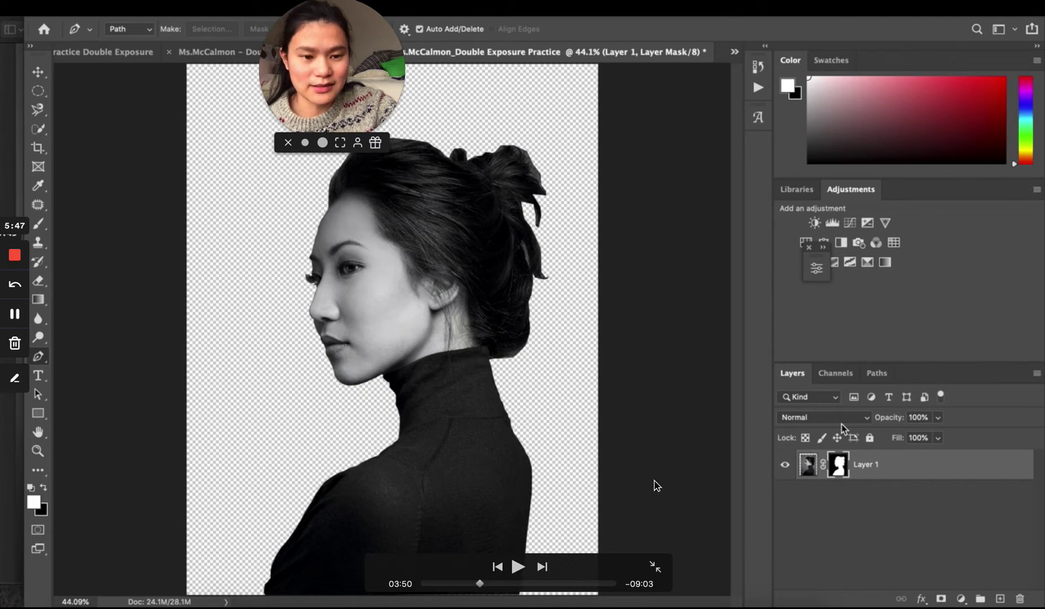
pyautogui.click(514, 572)
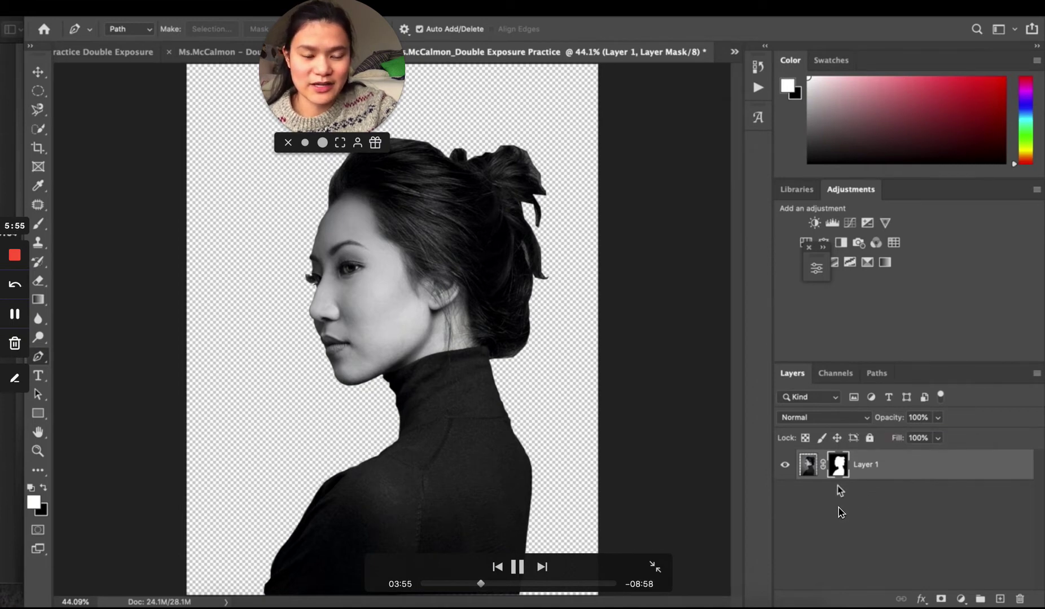
pyautogui.click(517, 573)
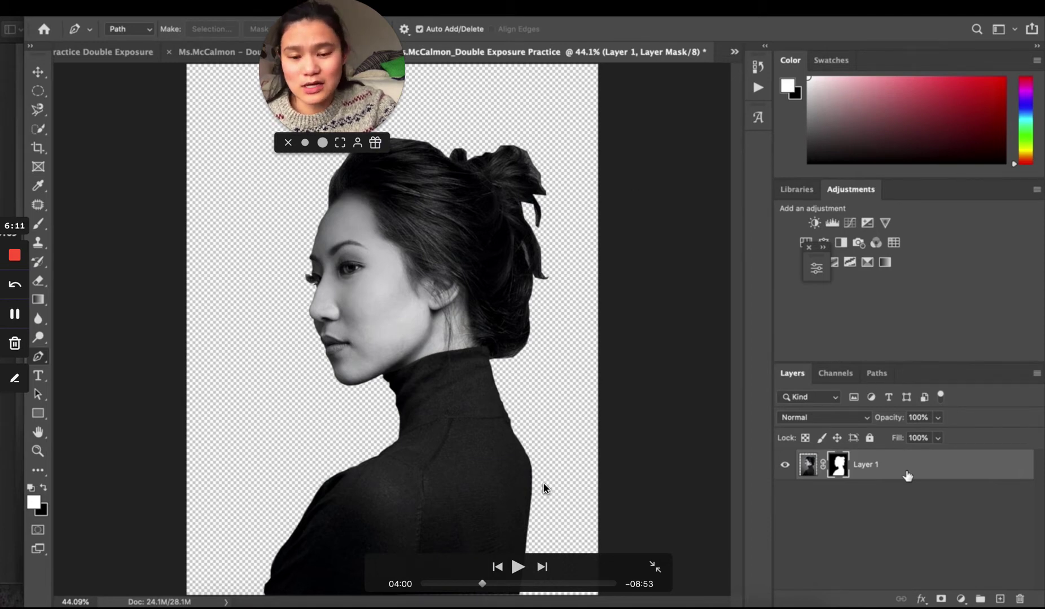
pyautogui.click(515, 573)
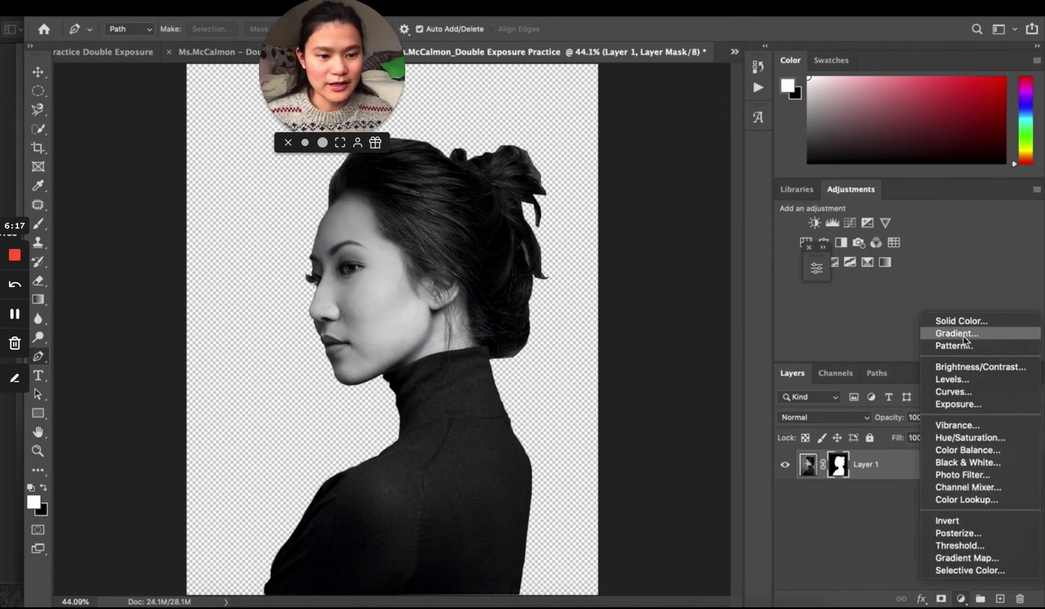
# Add a white Solid Color layer named Background beneath Layer 1, renamed Portrait.
pyautogui.click(516, 570)
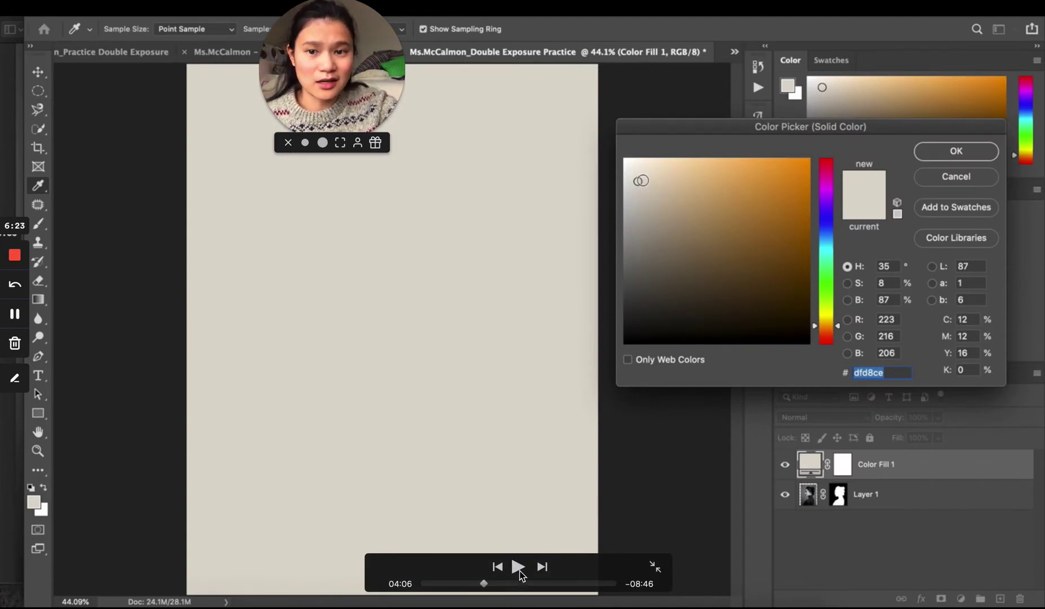
pyautogui.moveTo(483, 583); pyautogui.dragTo(484, 587)
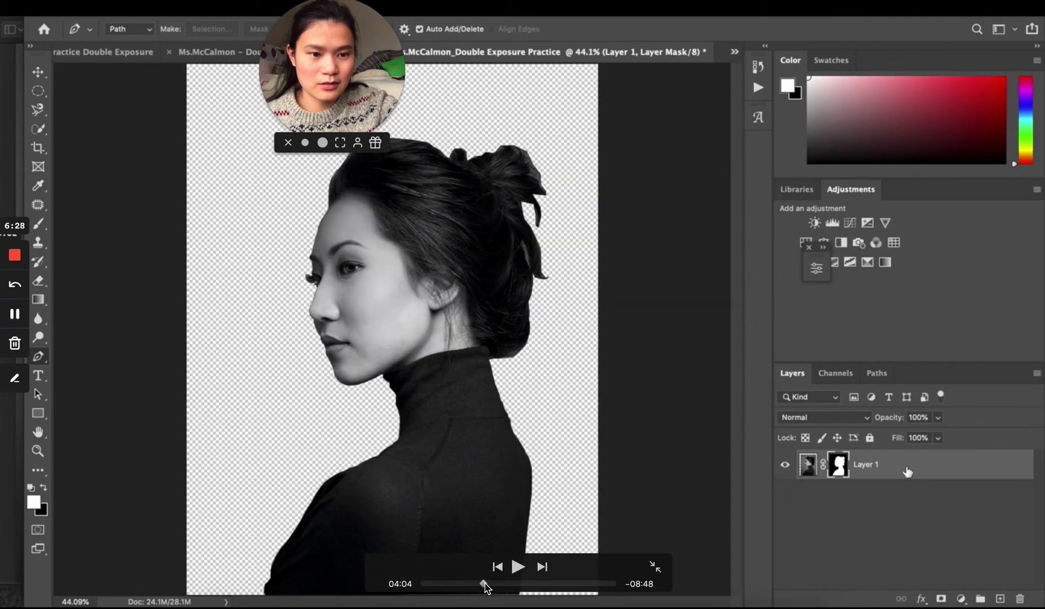
pyautogui.moveTo(485, 587); pyautogui.dragTo(485, 587)
pyautogui.click(517, 571)
pyautogui.click(867, 462)
pyautogui.write('Portrait')
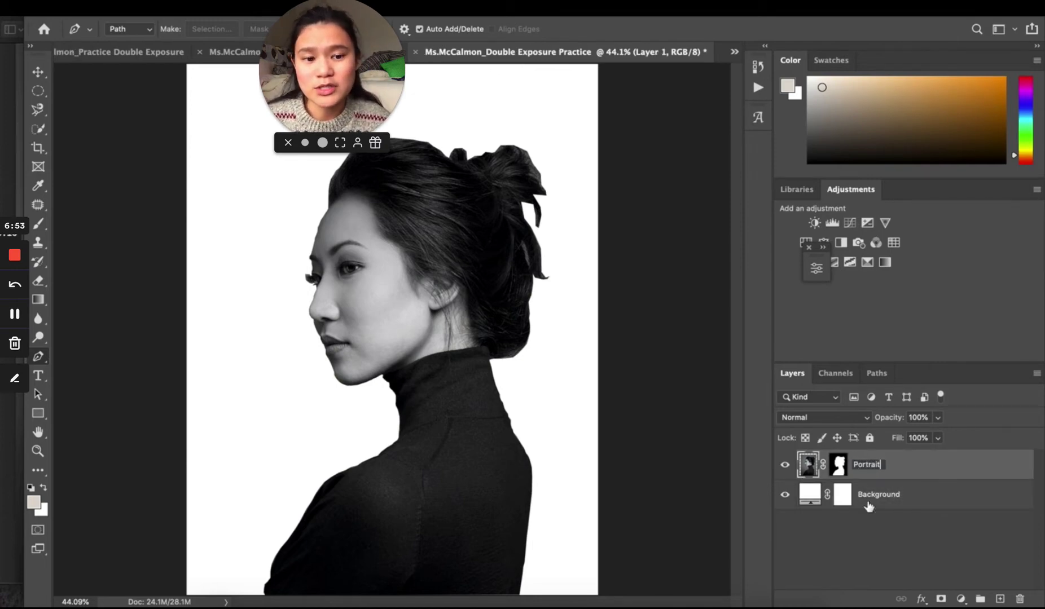
pyautogui.press('Return')
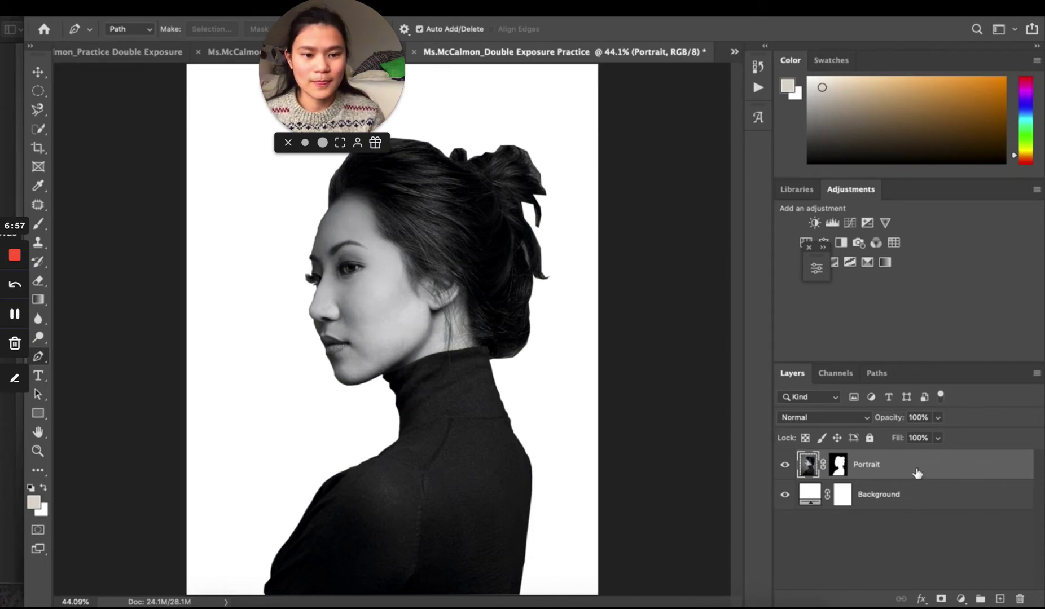
# Place the forest photo above Portrait, clipped, in Screen blend mode.
pyautogui.click(961, 599)
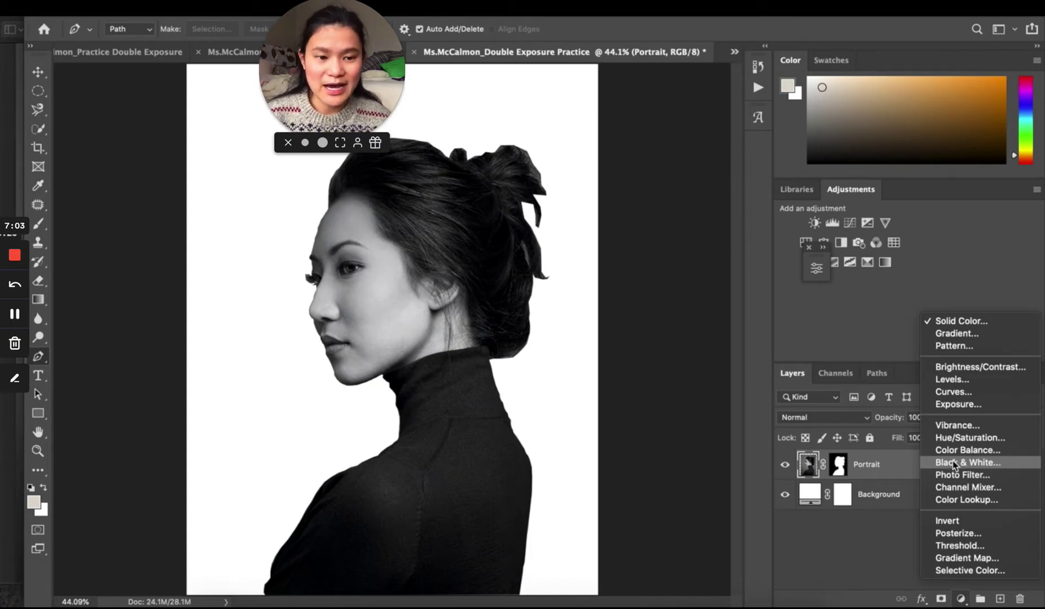
pyautogui.click(848, 545)
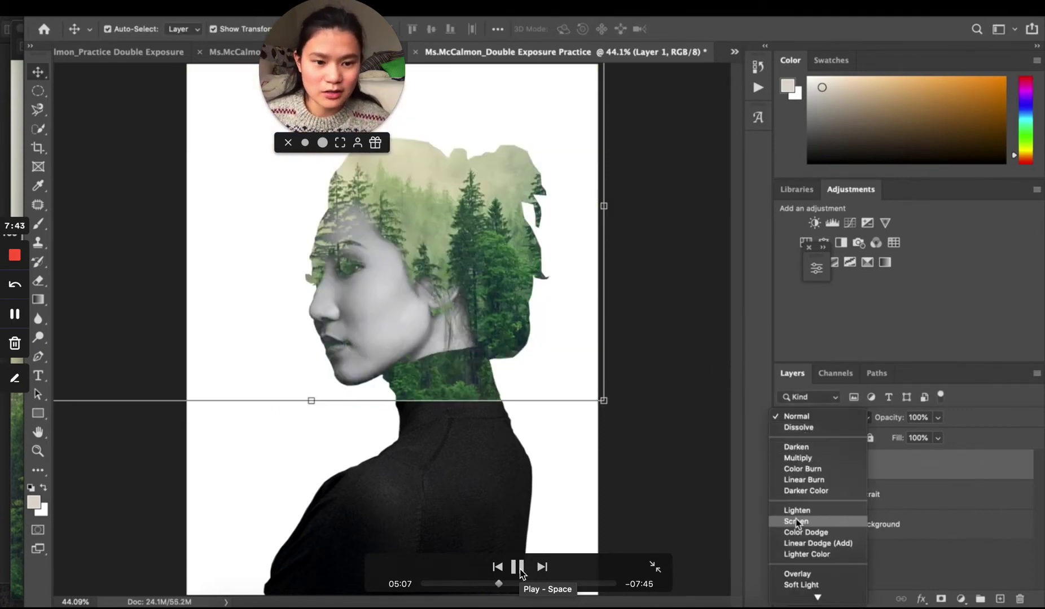
pyautogui.click(518, 567)
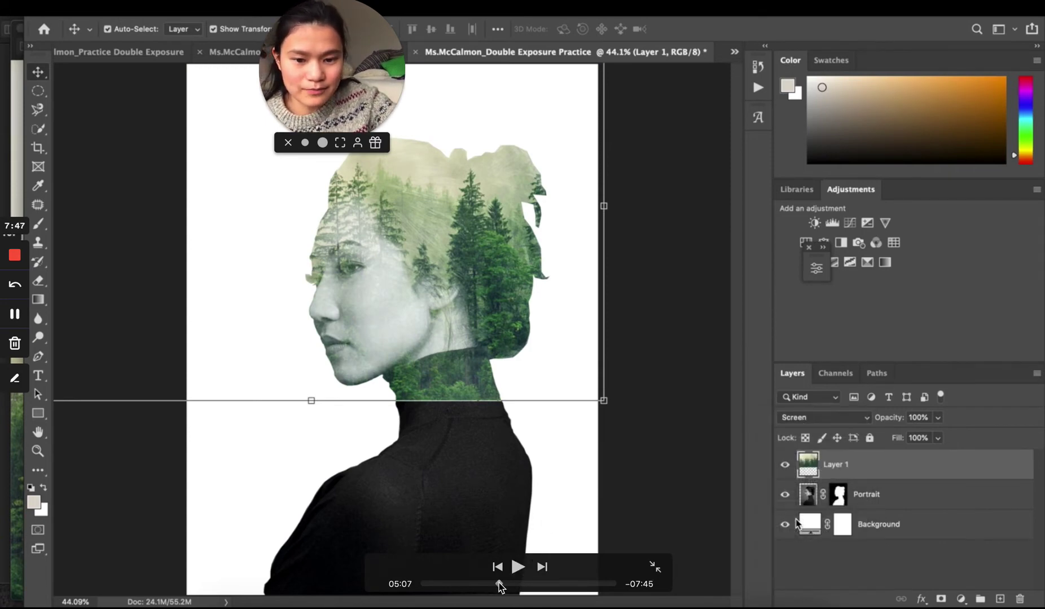
# Free Transform the forest layer so the trees fill the woman's head.
pyautogui.moveTo(500, 586); pyautogui.dragTo(498, 586)
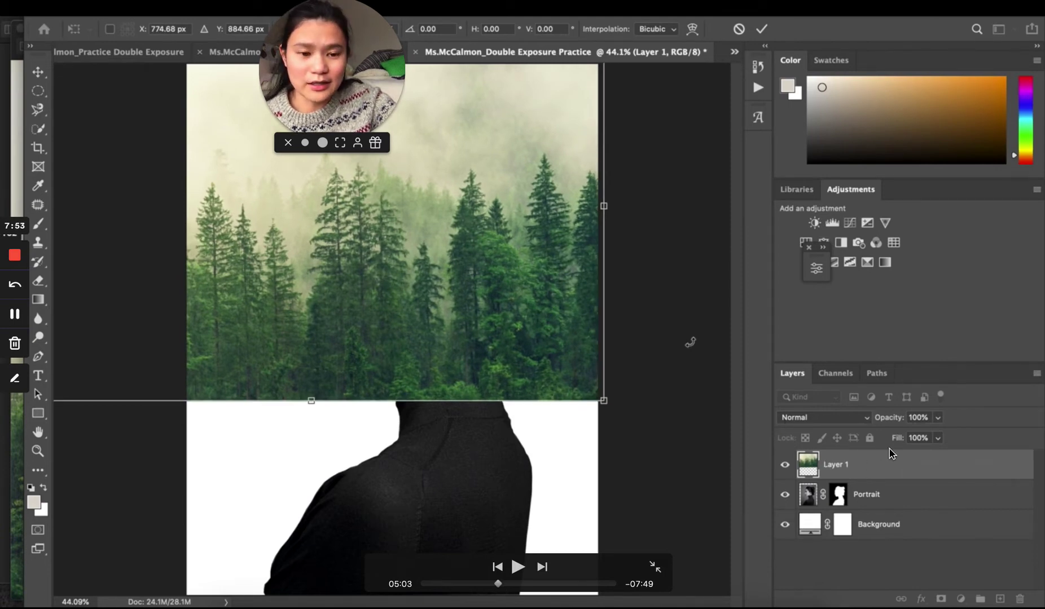
pyautogui.click(517, 569)
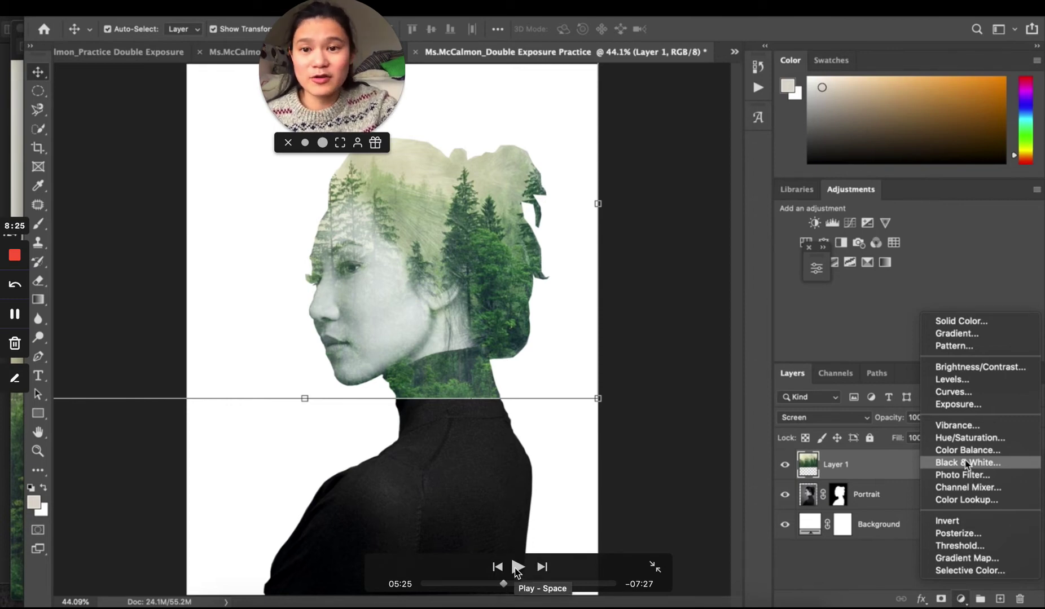
# Rename the forest layer Trees and clip a Black & White adjustment layer to it.
pyautogui.click(517, 567)
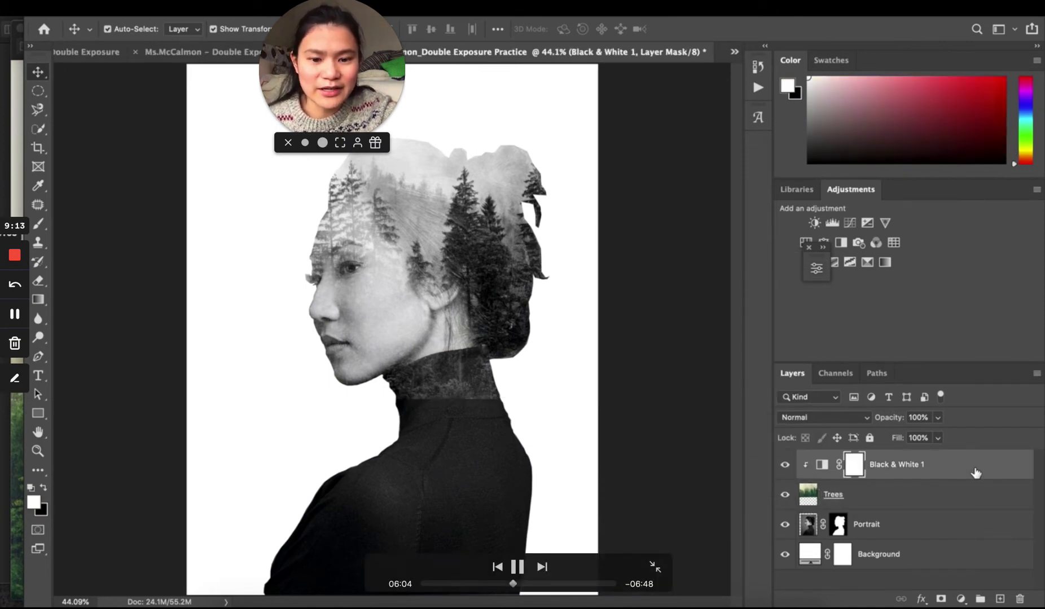
pyautogui.click(515, 569)
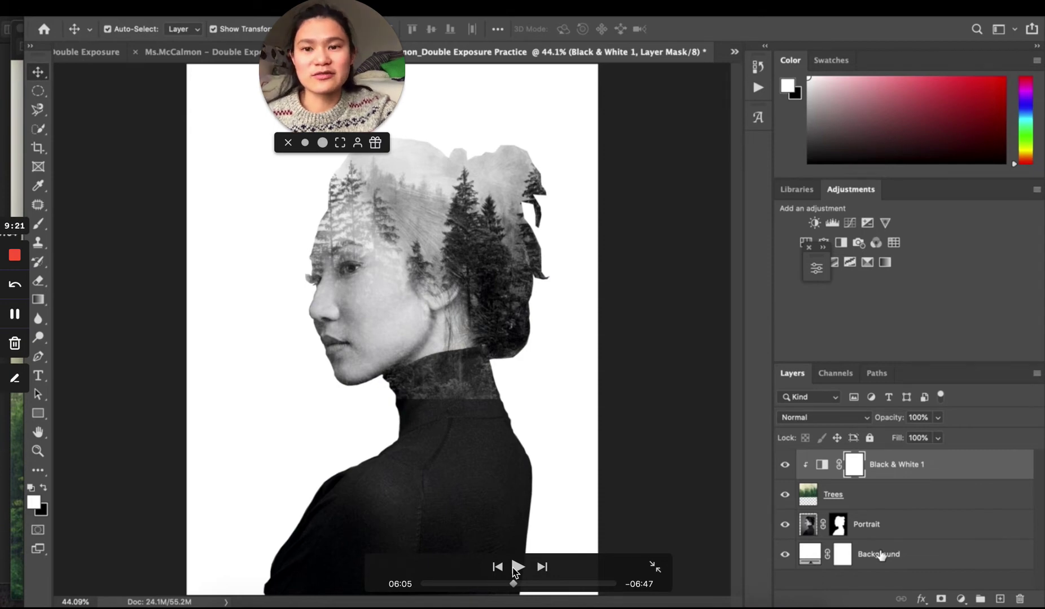
pyautogui.click(517, 567)
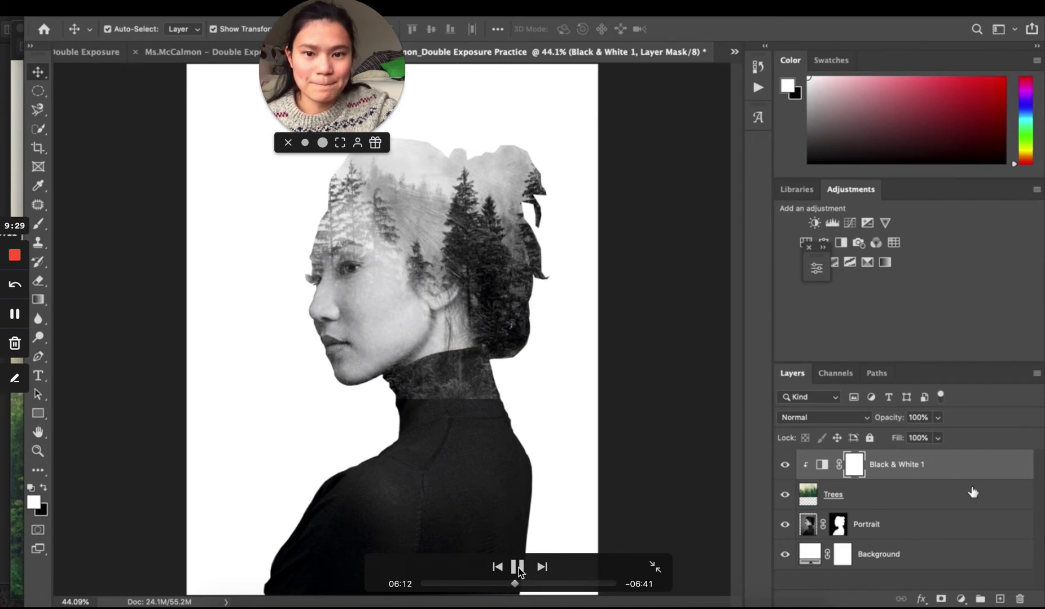
pyautogui.click(518, 567)
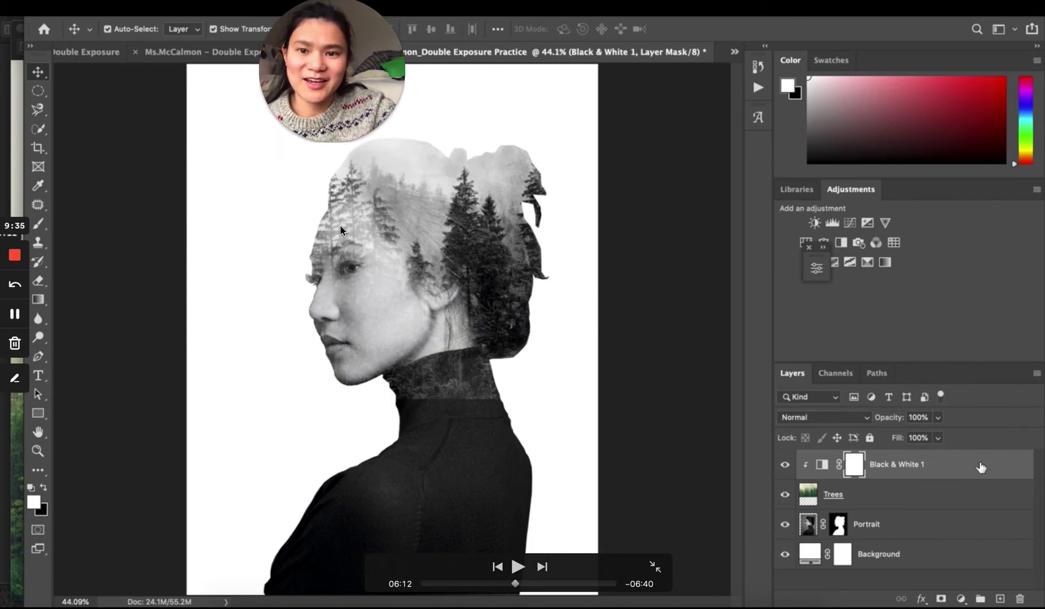
# Set the clipped Levels layer Head's highlight input to 192 and collapse its Properties panel.
pyautogui.click(517, 567)
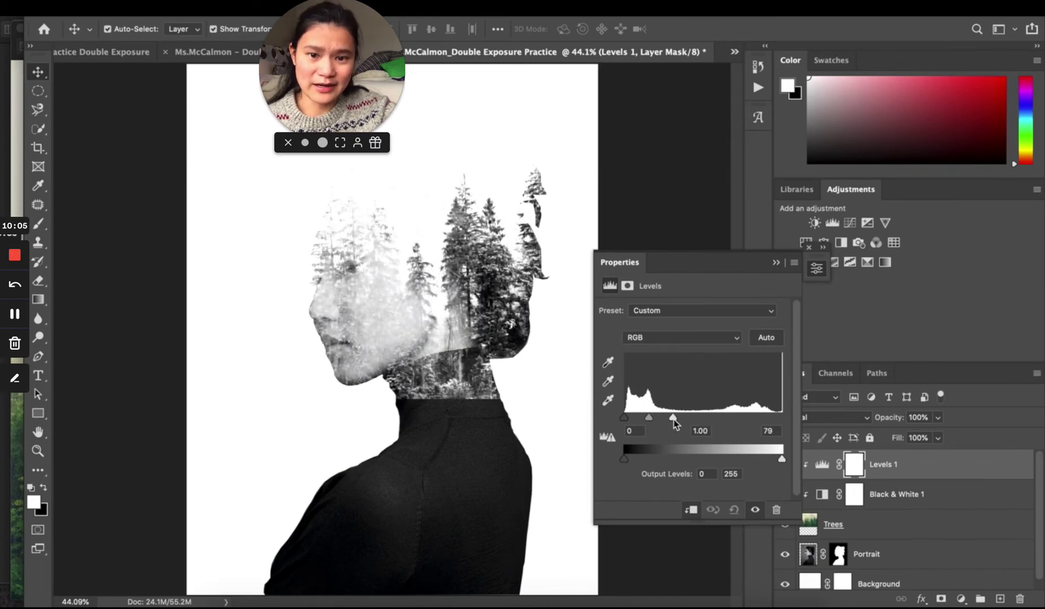
pyautogui.moveTo(721, 421)
pyautogui.mouseDown()
pyautogui.moveTo(649, 418)
pyautogui.moveTo(705, 418)
pyautogui.mouseUp()
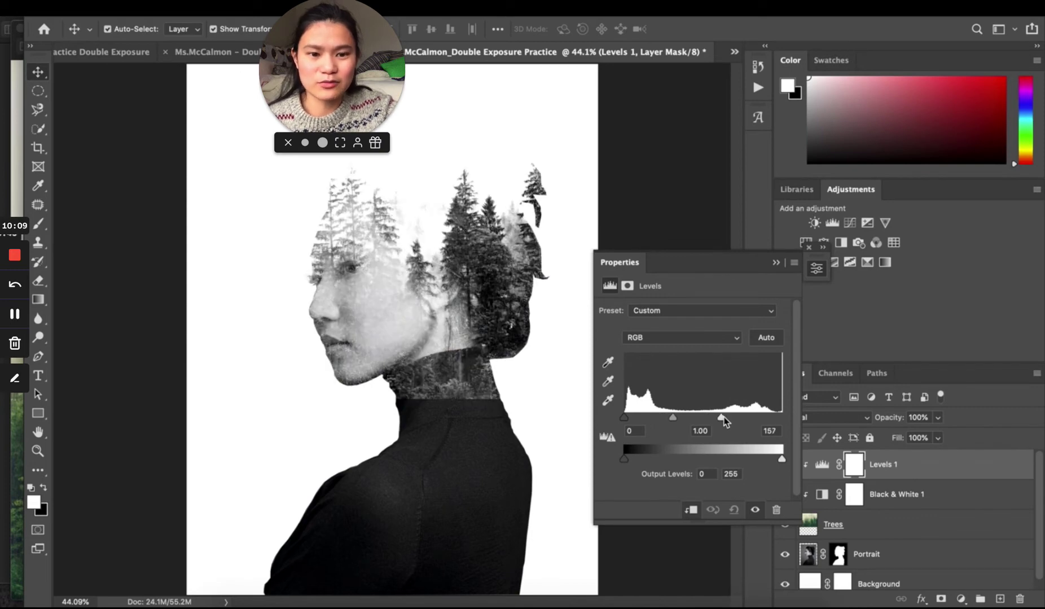
pyautogui.moveTo(720, 419); pyautogui.dragTo(730, 419)
pyautogui.write('Head')
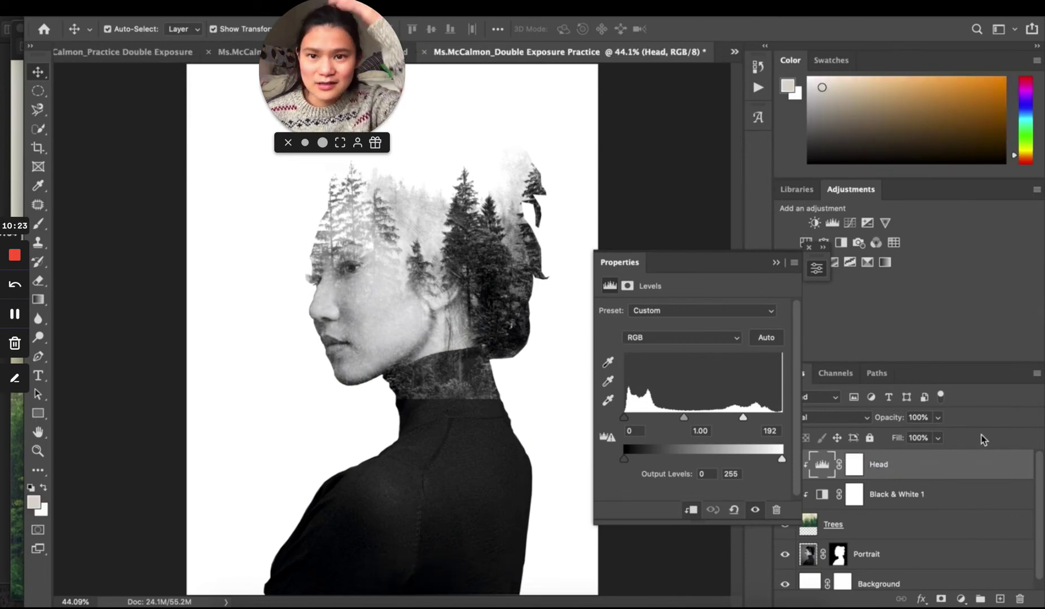
pyautogui.click(776, 264)
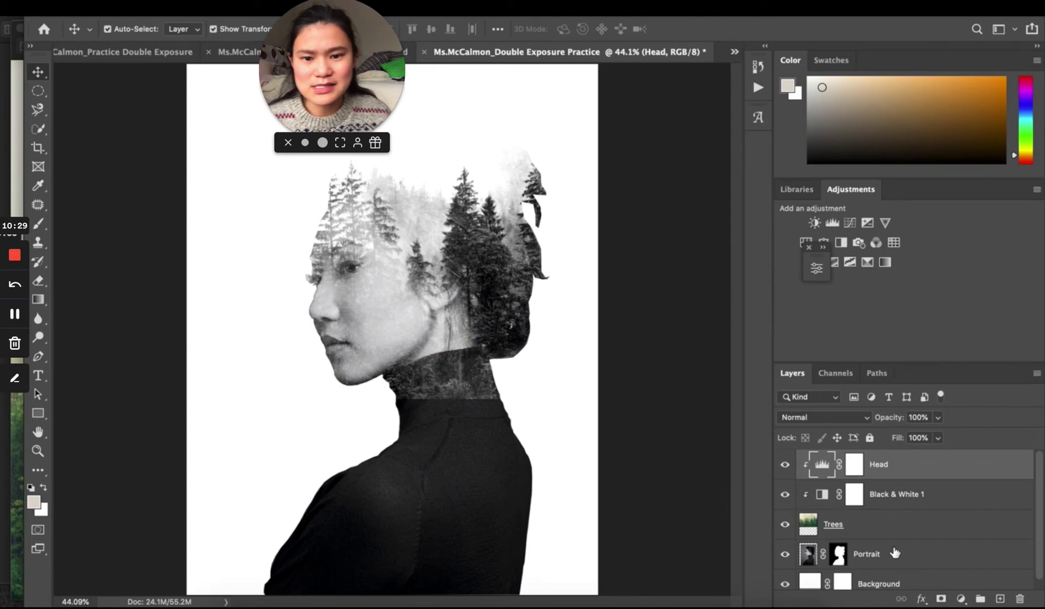
# Add a second clipped Levels layer, Neck/Face, above Head with a black-filled mask.
pyautogui.click(961, 599)
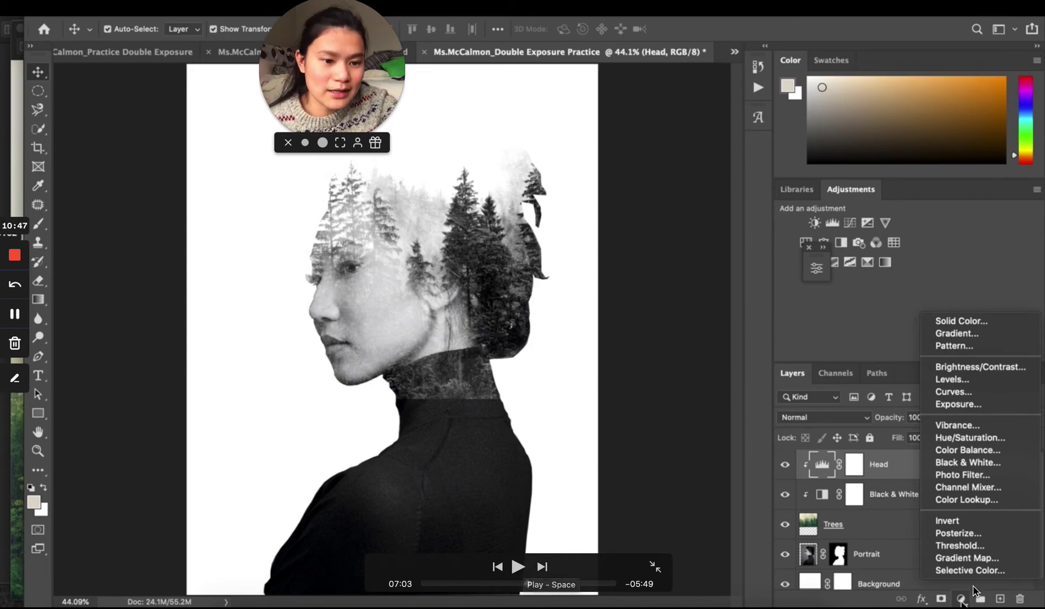
pyautogui.click(526, 561)
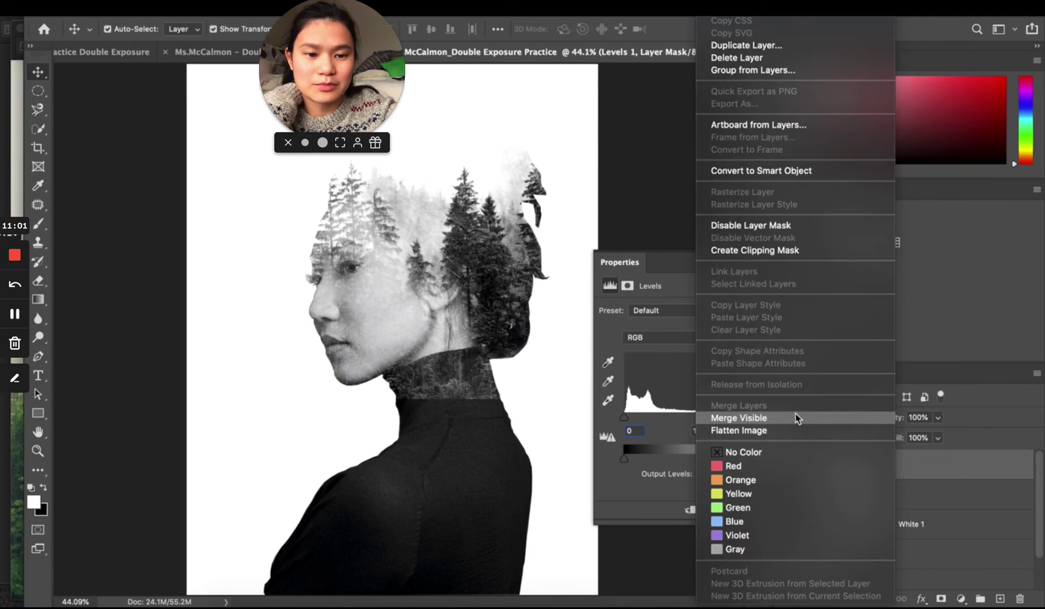
pyautogui.click(762, 252)
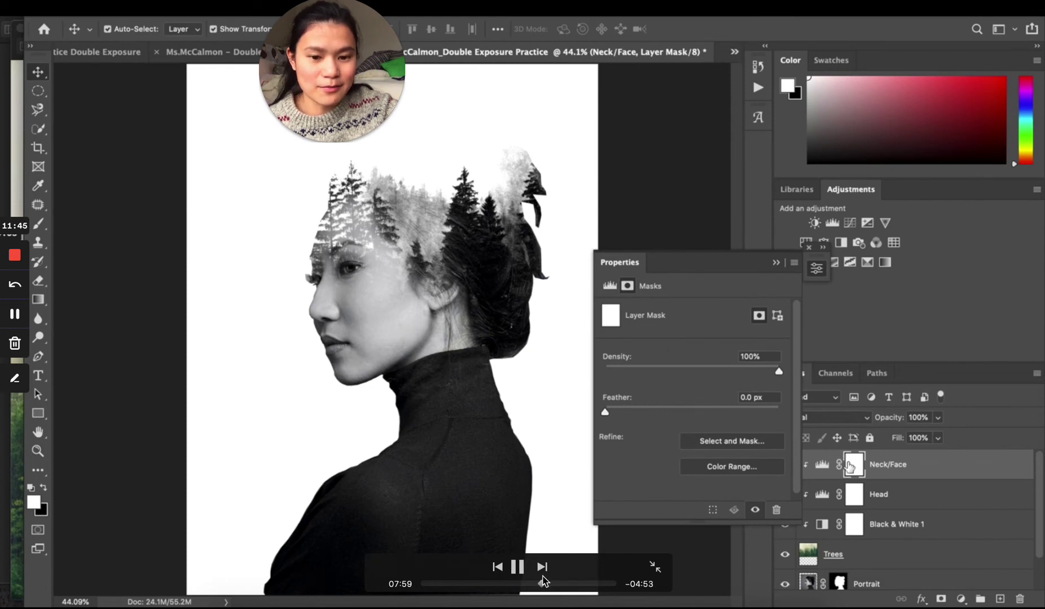
pyautogui.click(518, 567)
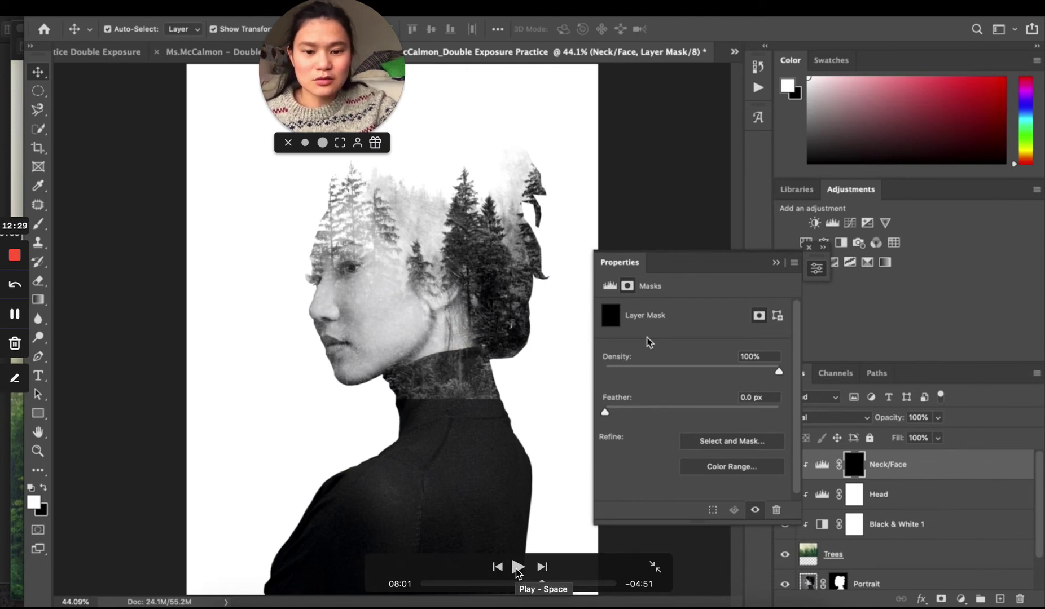
# Paint the Neck/Face mask over the neck, back-of-head hair and eye, then close its properties.
pyautogui.click(517, 569)
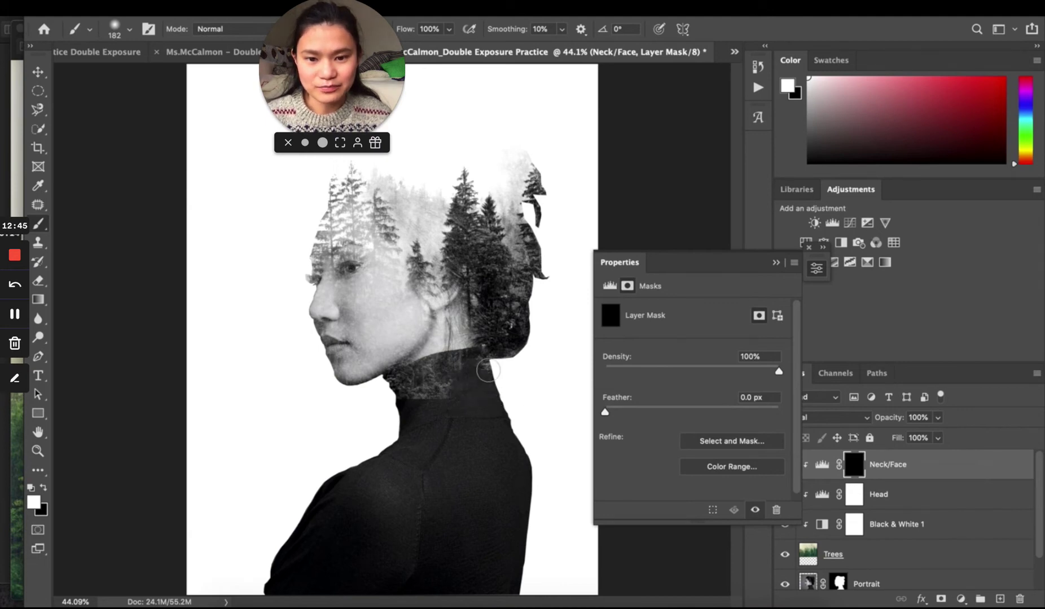
pyautogui.moveTo(488, 370); pyautogui.dragTo(404, 383)
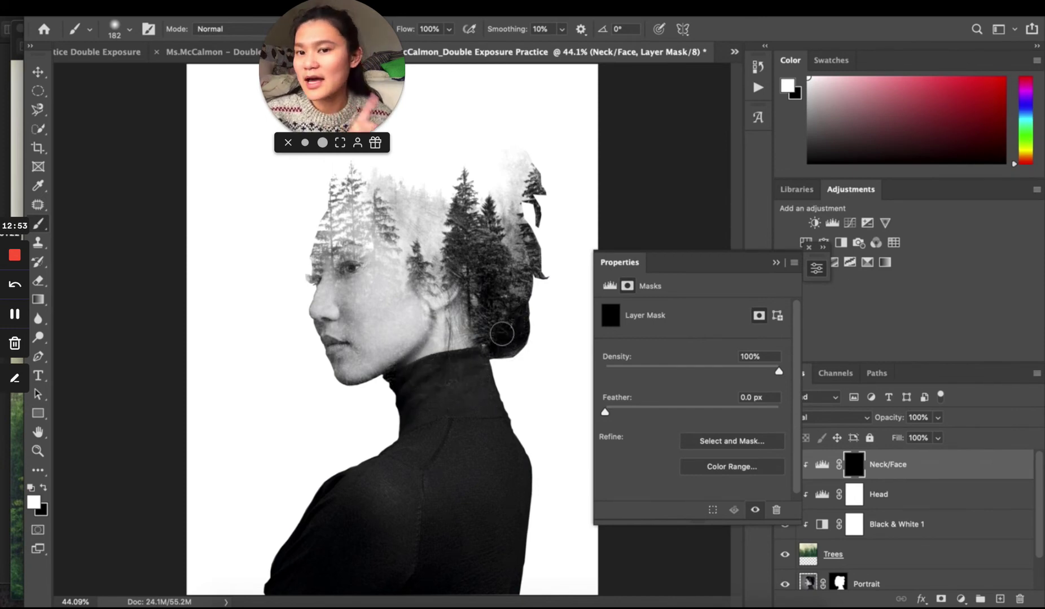
pyautogui.moveTo(501, 334)
pyautogui.mouseDown()
pyautogui.moveTo(460, 269)
pyautogui.moveTo(473, 294)
pyautogui.moveTo(476, 257)
pyautogui.moveTo(448, 269)
pyautogui.moveTo(499, 261)
pyautogui.moveTo(517, 284)
pyautogui.moveTo(543, 187)
pyautogui.moveTo(518, 292)
pyautogui.moveTo(497, 310)
pyautogui.moveTo(502, 284)
pyautogui.moveTo(469, 261)
pyautogui.moveTo(458, 271)
pyautogui.mouseUp()
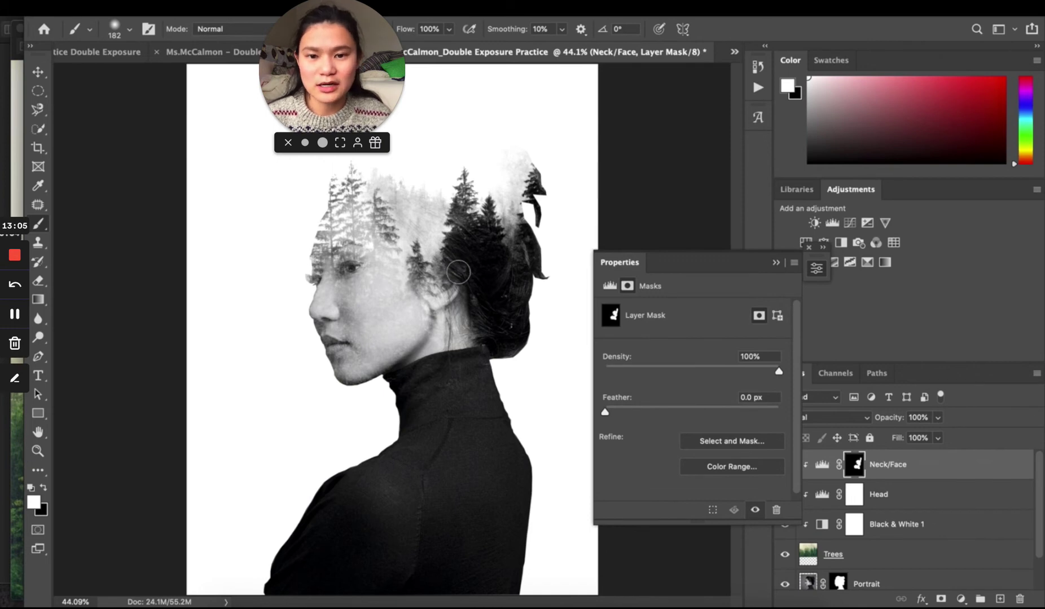
pyautogui.moveTo(354, 290)
pyautogui.mouseDown()
pyautogui.moveTo(350, 263)
pyautogui.moveTo(339, 286)
pyautogui.moveTo(320, 275)
pyautogui.moveTo(320, 328)
pyautogui.moveTo(343, 378)
pyautogui.moveTo(384, 369)
pyautogui.moveTo(360, 317)
pyautogui.mouseUp()
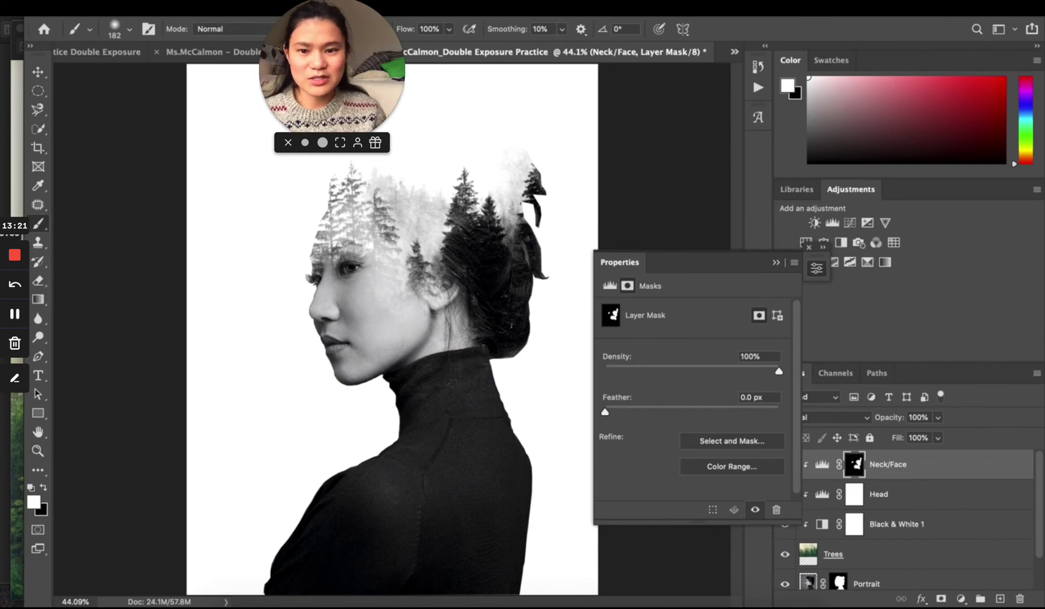
pyautogui.click(774, 268)
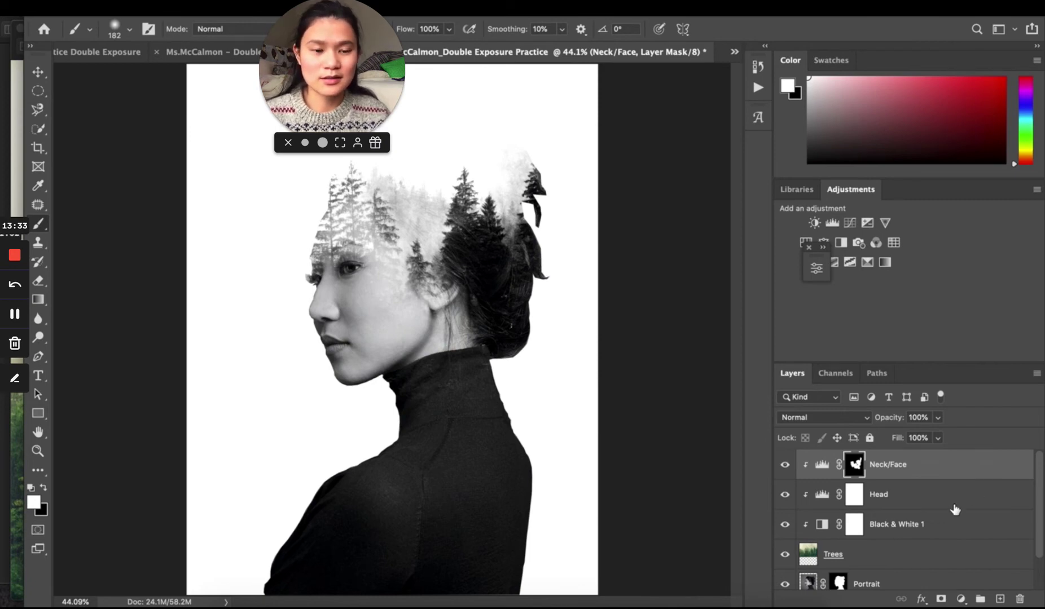
pyautogui.scroll(-1, 933, 520)
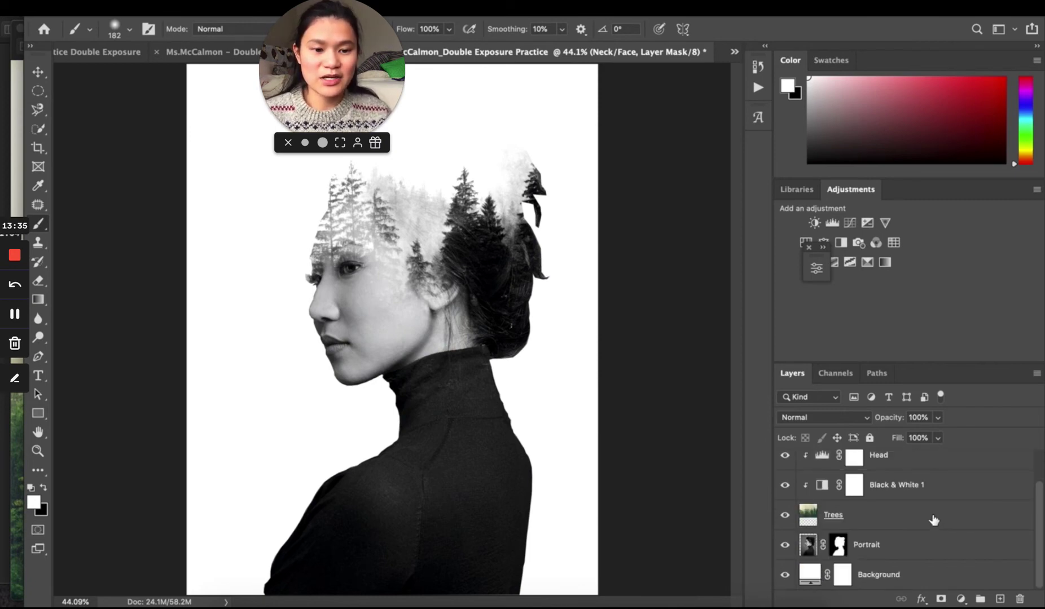
# Change the Background fill colour from white to light grey #cfcfcf.
pyautogui.click(810, 576)
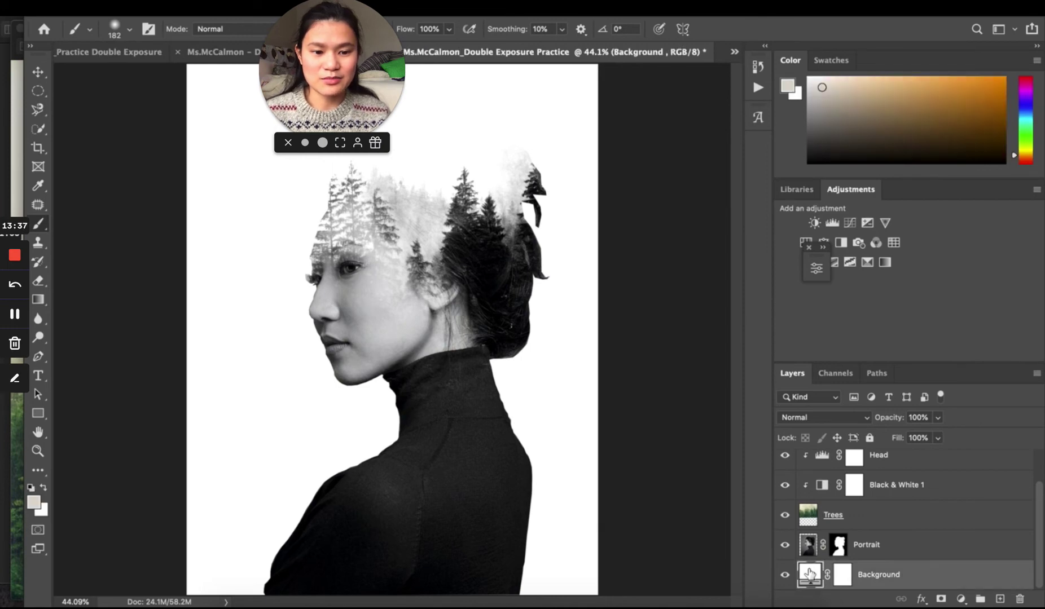
pyautogui.doubleClick(810, 575)
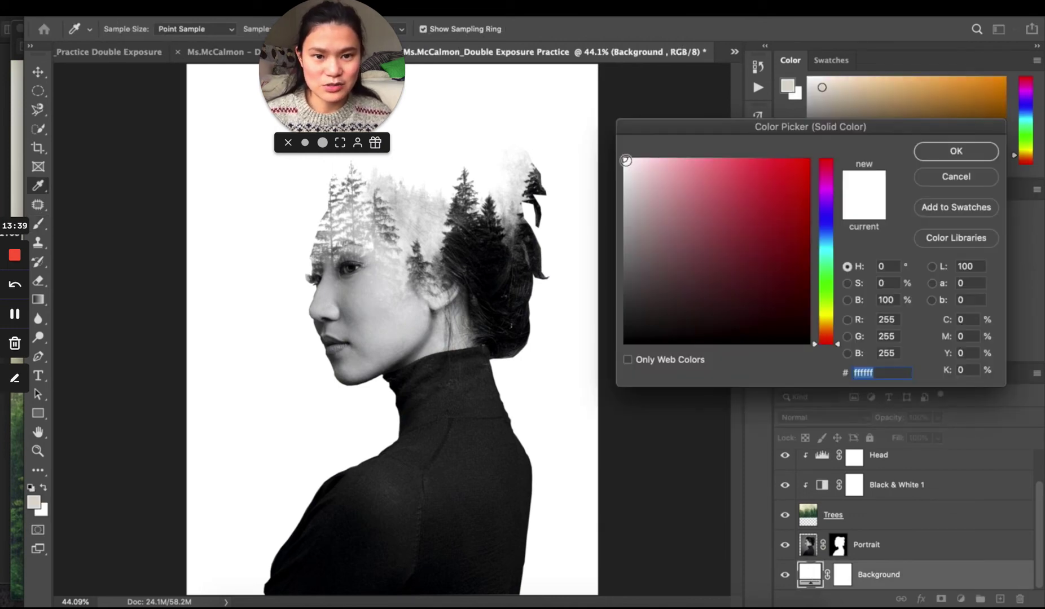
pyautogui.click(626, 171)
pyautogui.moveTo(626, 171)
pyautogui.mouseDown()
pyautogui.moveTo(624, 206)
pyautogui.moveTo(624, 181)
pyautogui.mouseUp()
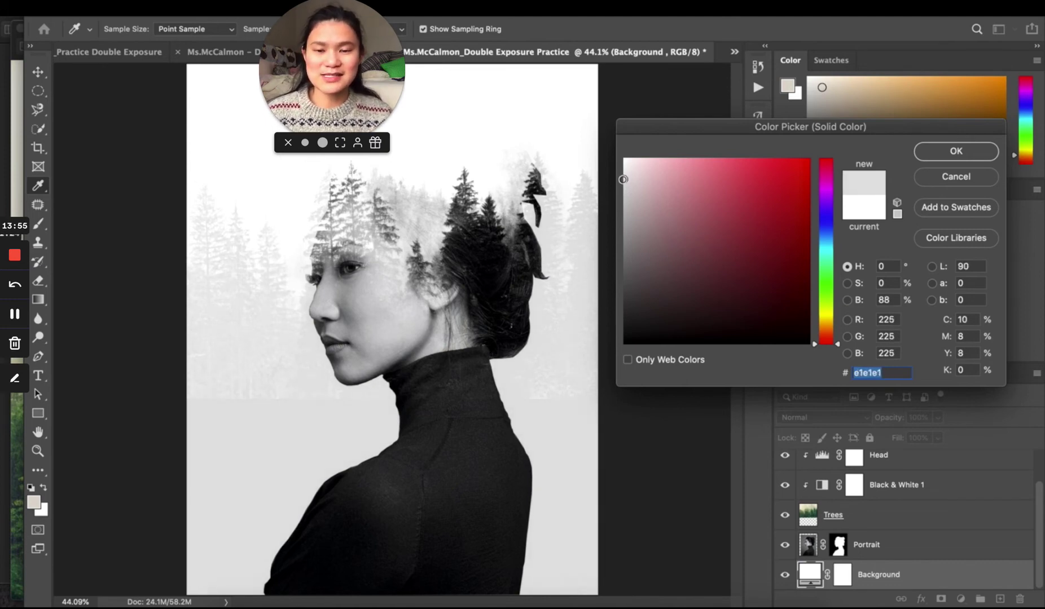
pyautogui.moveTo(624, 179); pyautogui.dragTo(623, 182)
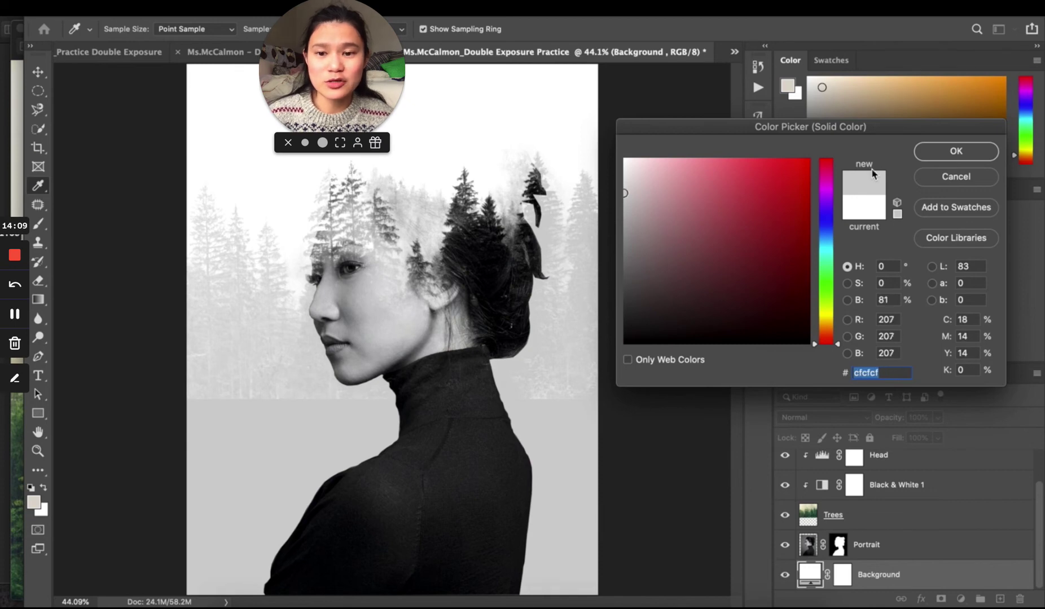
pyautogui.click(955, 151)
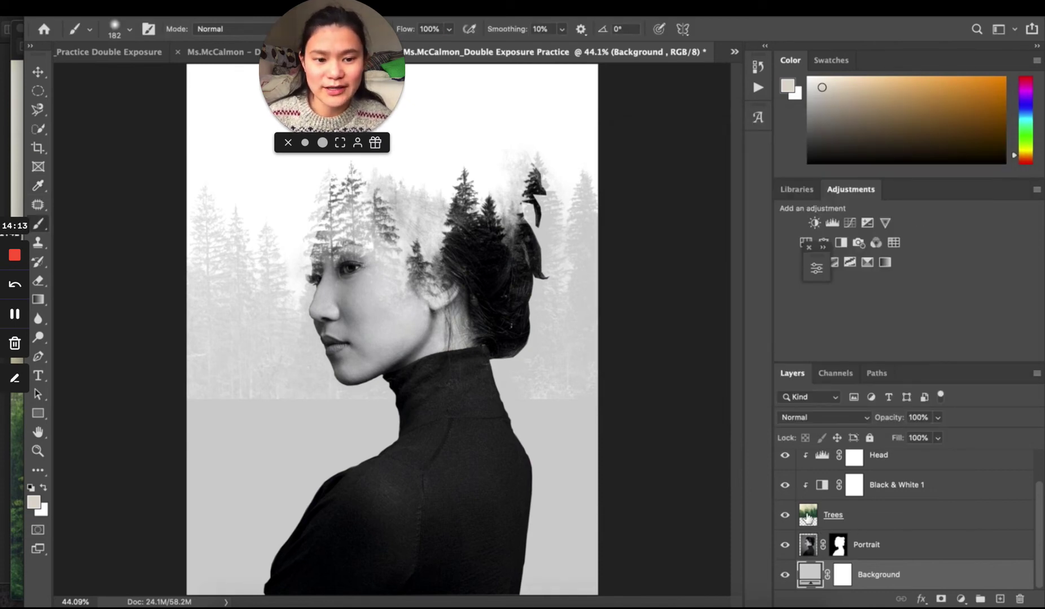
# Erase the forest's hard lower edge on the Trees layer with a large soft 188 px eraser.
pyautogui.click(807, 516)
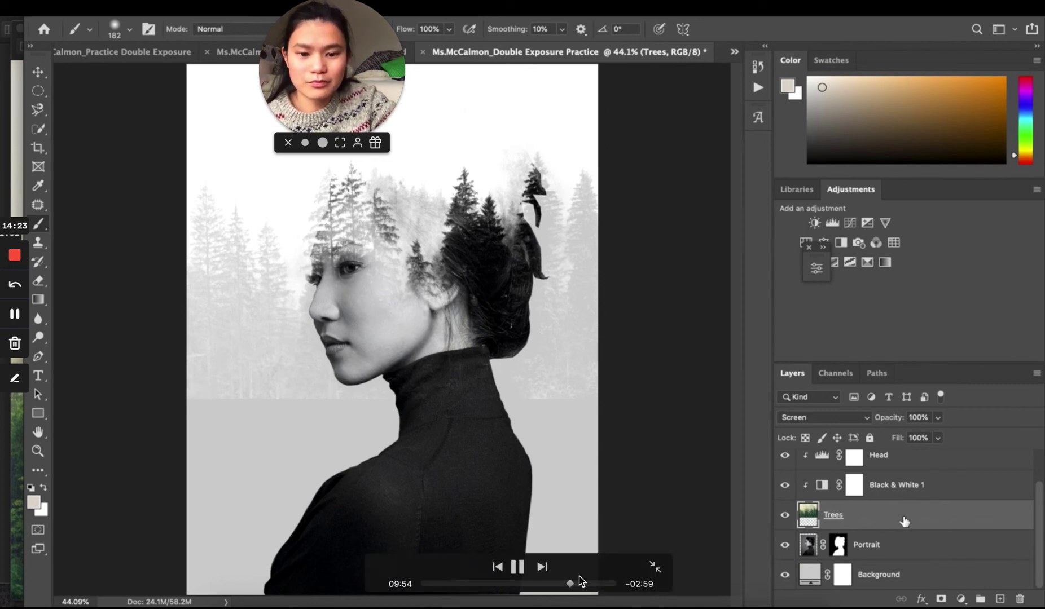
pyautogui.moveTo(570, 587); pyautogui.dragTo(574, 588)
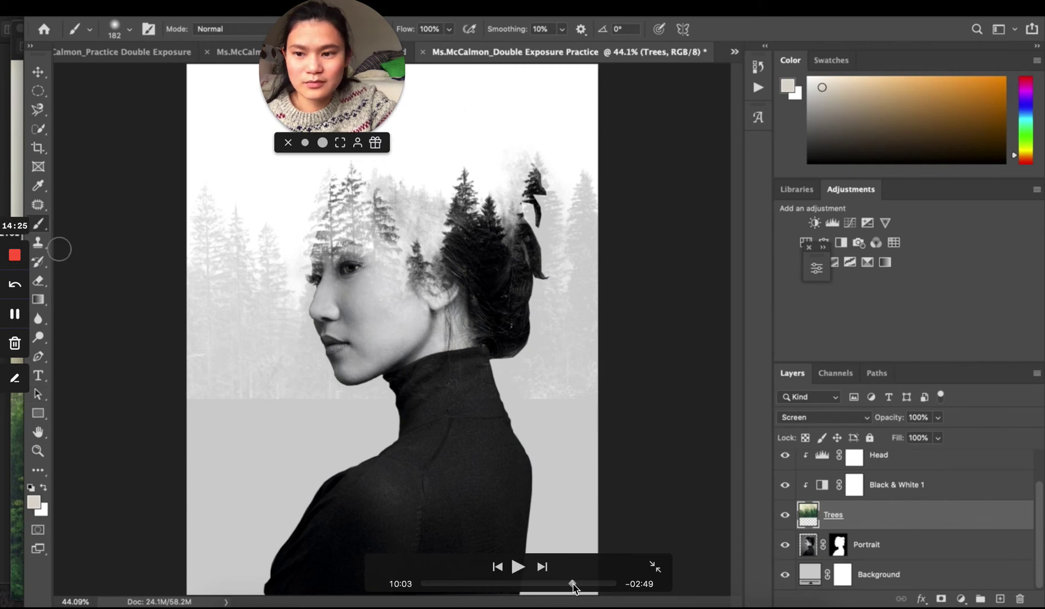
pyautogui.press('space')
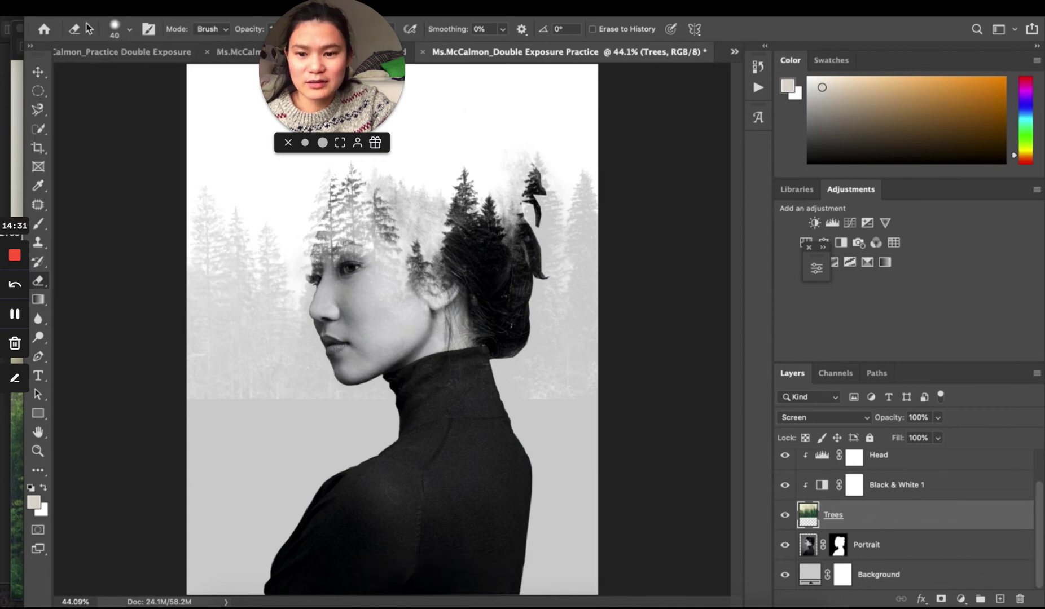
pyautogui.click(128, 31)
pyautogui.moveTo(123, 80); pyautogui.dragTo(175, 79)
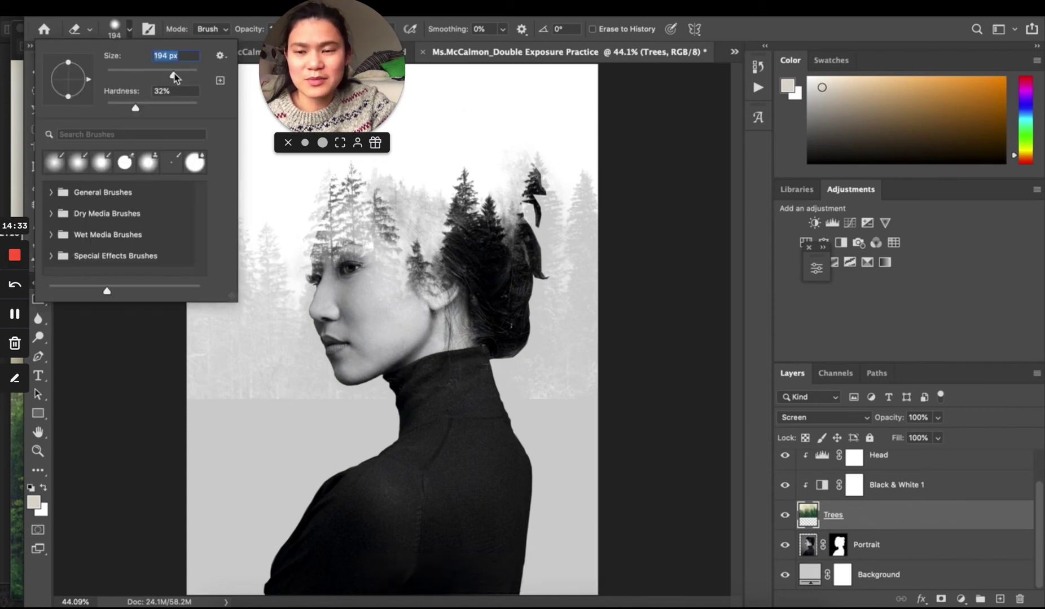
pyautogui.press('Return')
pyautogui.moveTo(258, 440)
pyautogui.mouseDown()
pyautogui.moveTo(187, 397)
pyautogui.moveTo(312, 454)
pyautogui.mouseUp()
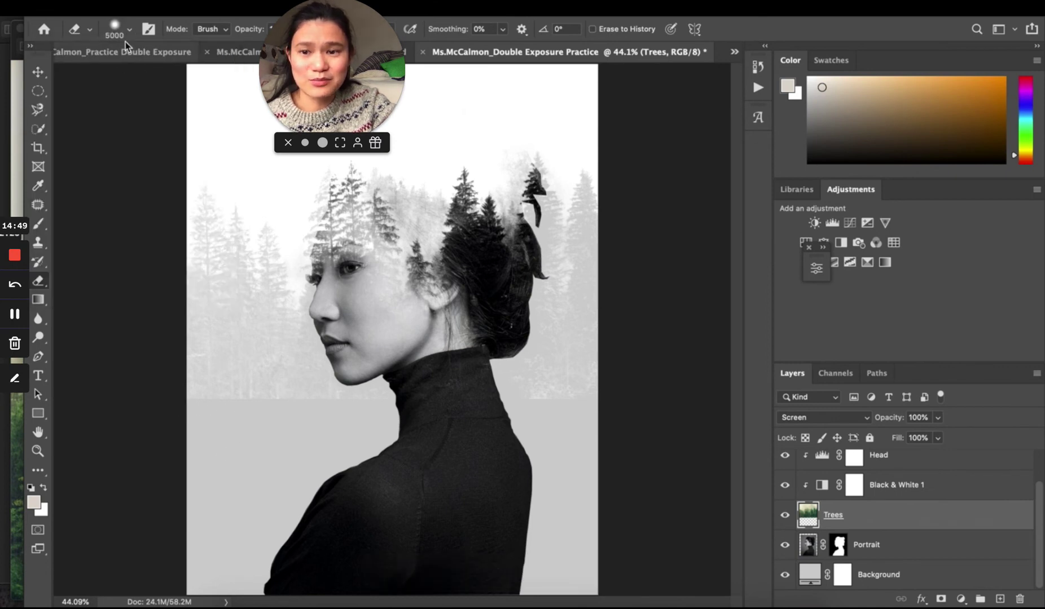
# Make the eraser brush softer and soften the forest's lower-left edge.
pyautogui.moveTo(197, 74); pyautogui.dragTo(157, 76)
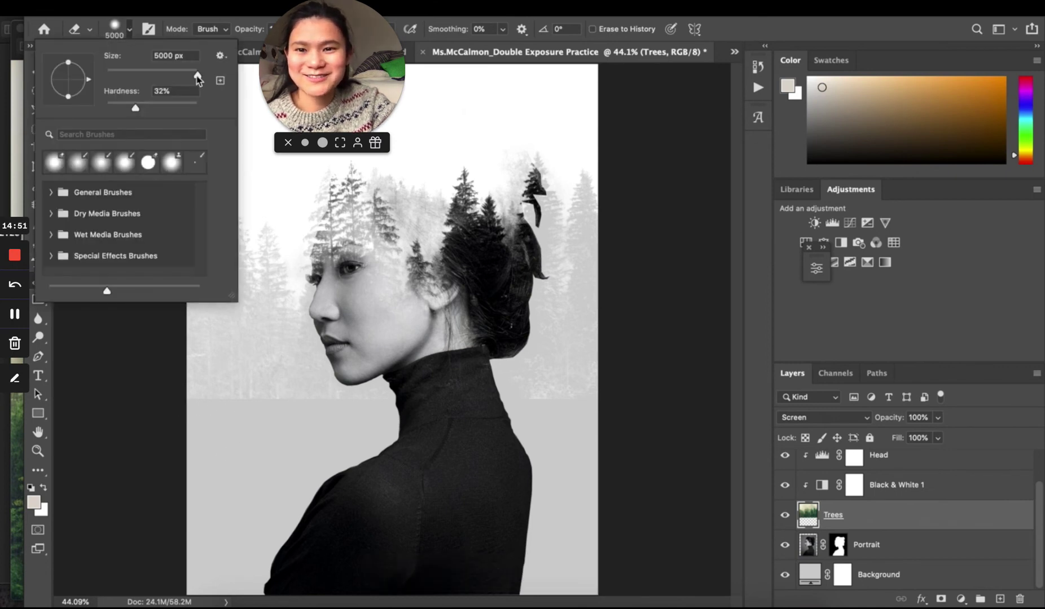
pyautogui.click(148, 79)
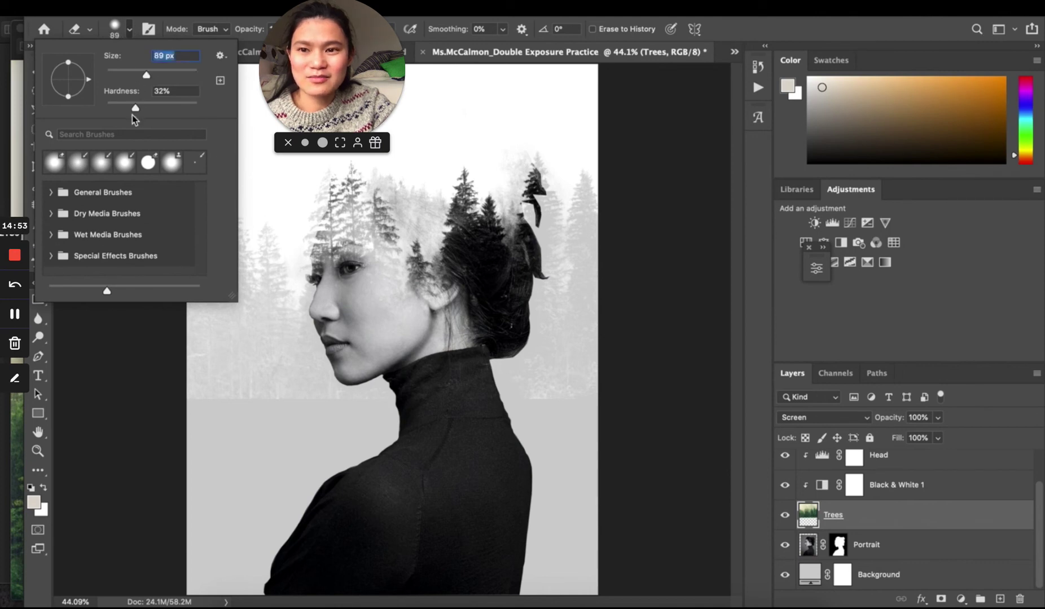
pyautogui.moveTo(132, 115); pyautogui.dragTo(117, 107)
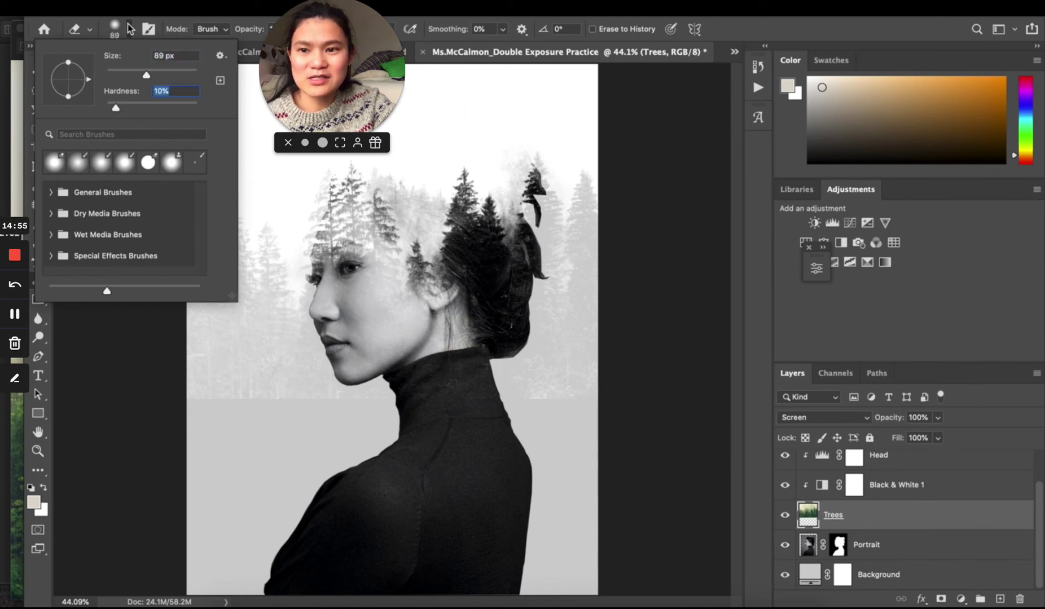
pyautogui.moveTo(161, 79); pyautogui.dragTo(164, 77)
pyautogui.press('Return')
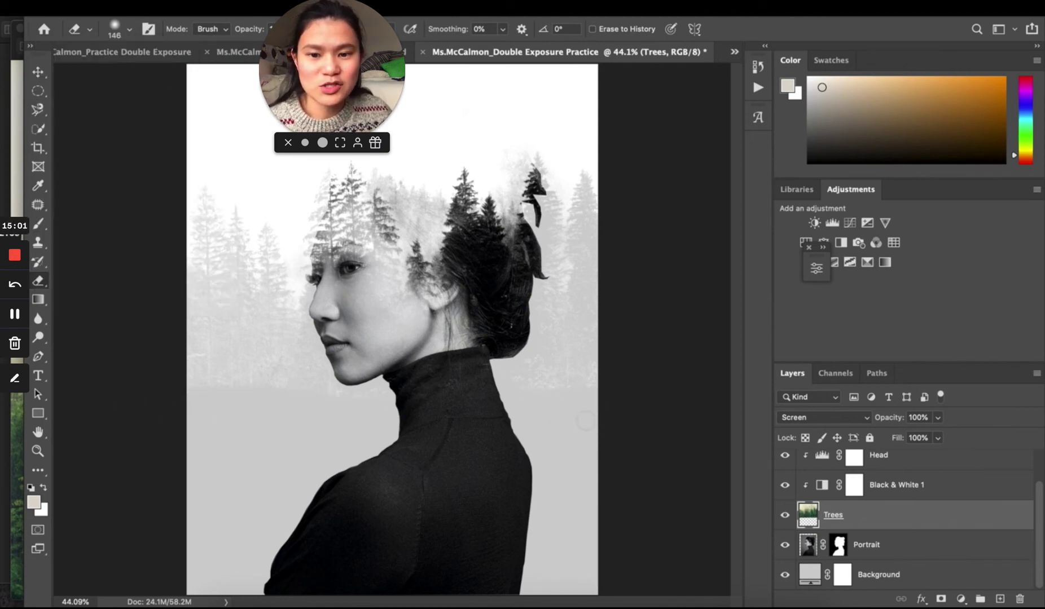
pyautogui.click(117, 31)
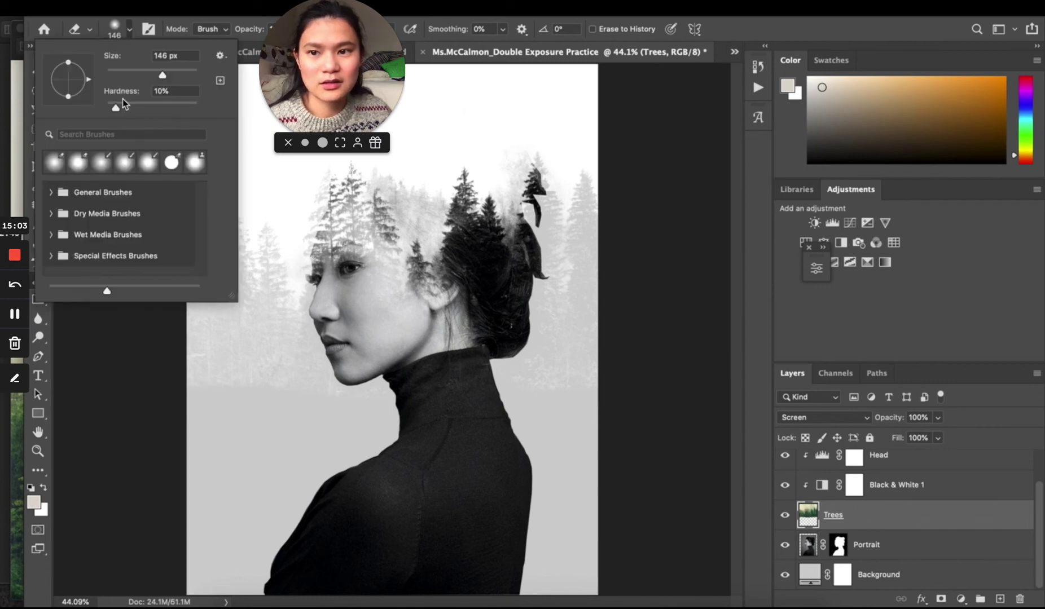
pyautogui.moveTo(117, 106); pyautogui.dragTo(113, 106)
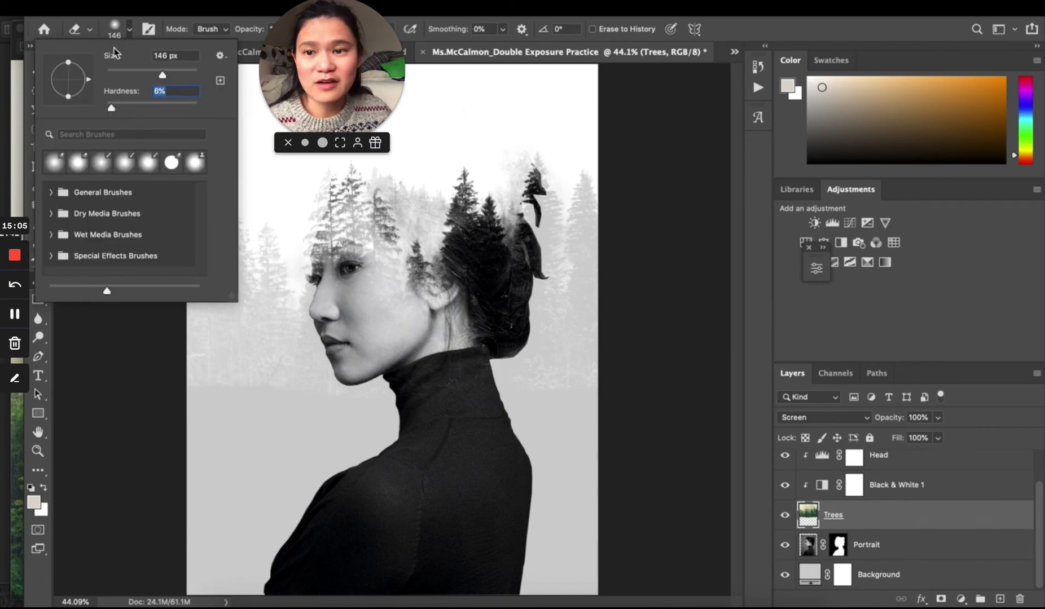
pyautogui.moveTo(167, 78); pyautogui.dragTo(177, 78)
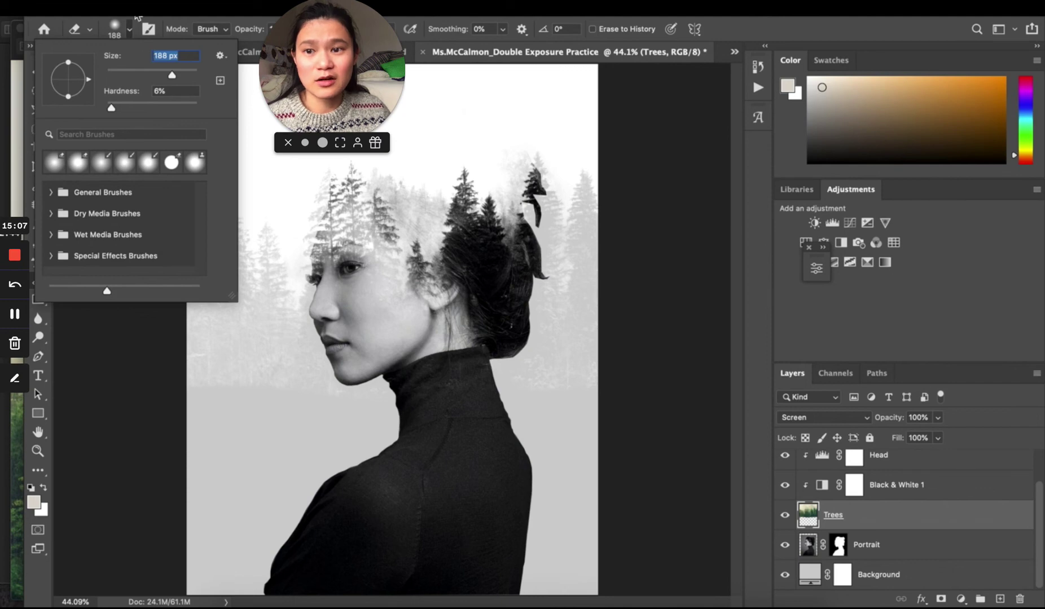
pyautogui.press('Return')
pyautogui.moveTo(185, 382); pyautogui.dragTo(261, 381)
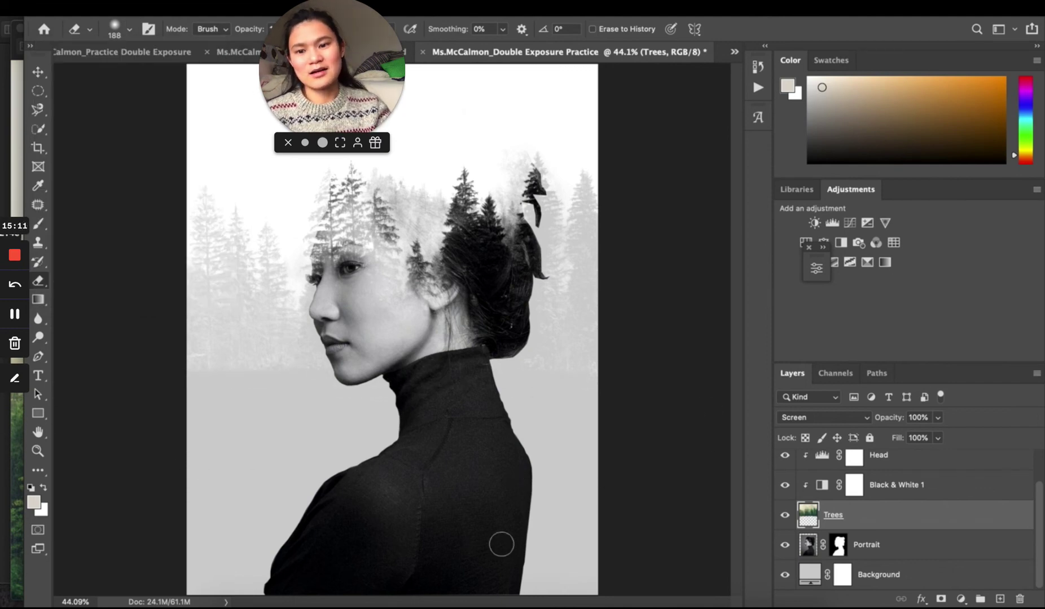
# Select the Portrait and Background layers, then target the Neck/Face layer mask.
pyautogui.click(919, 557)
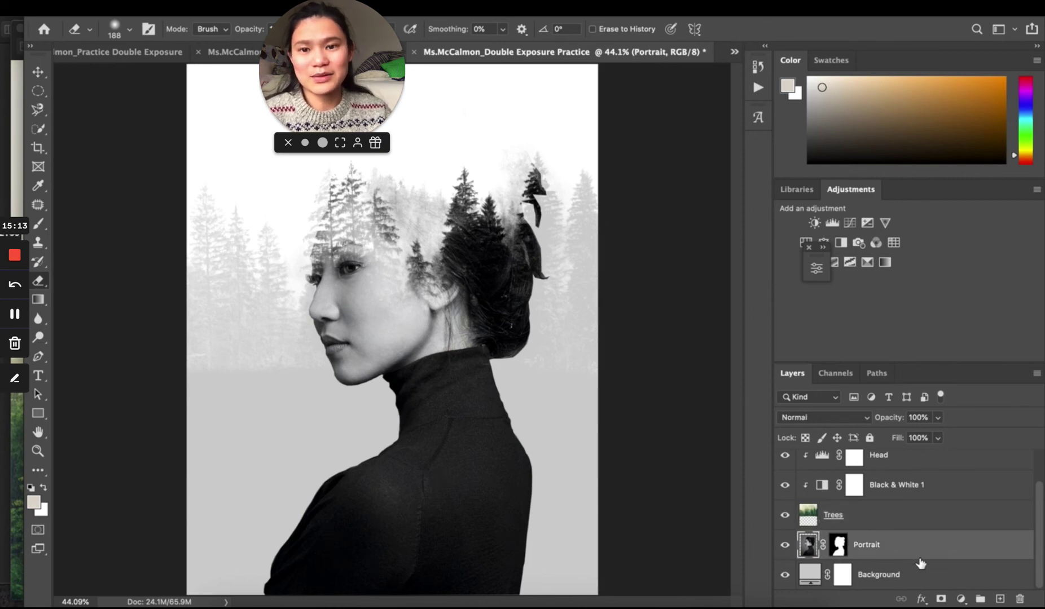
pyautogui.click(889, 575)
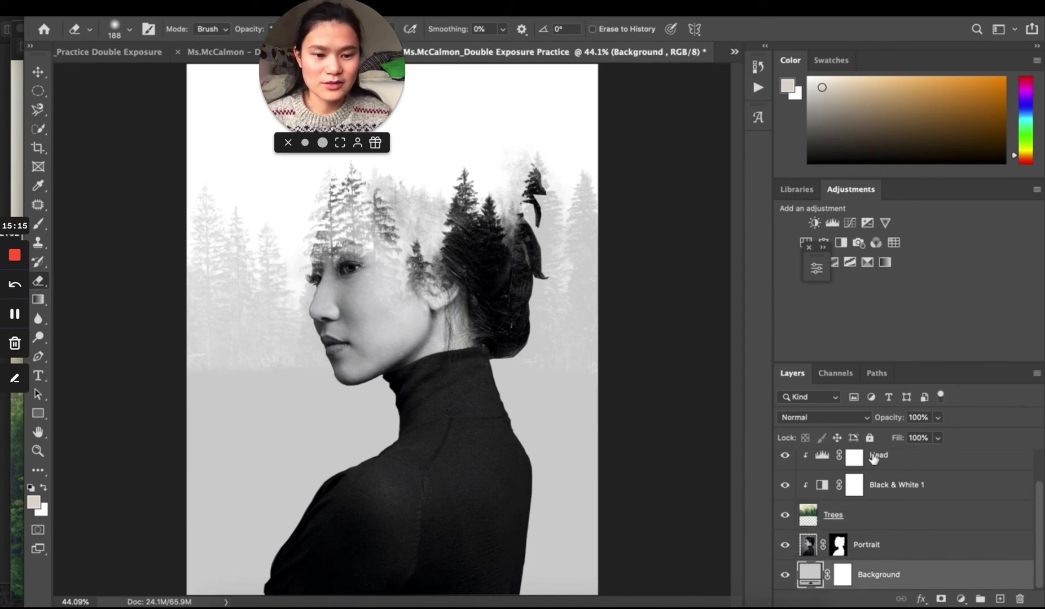
pyautogui.scroll(2, 886, 515)
pyautogui.click(930, 465)
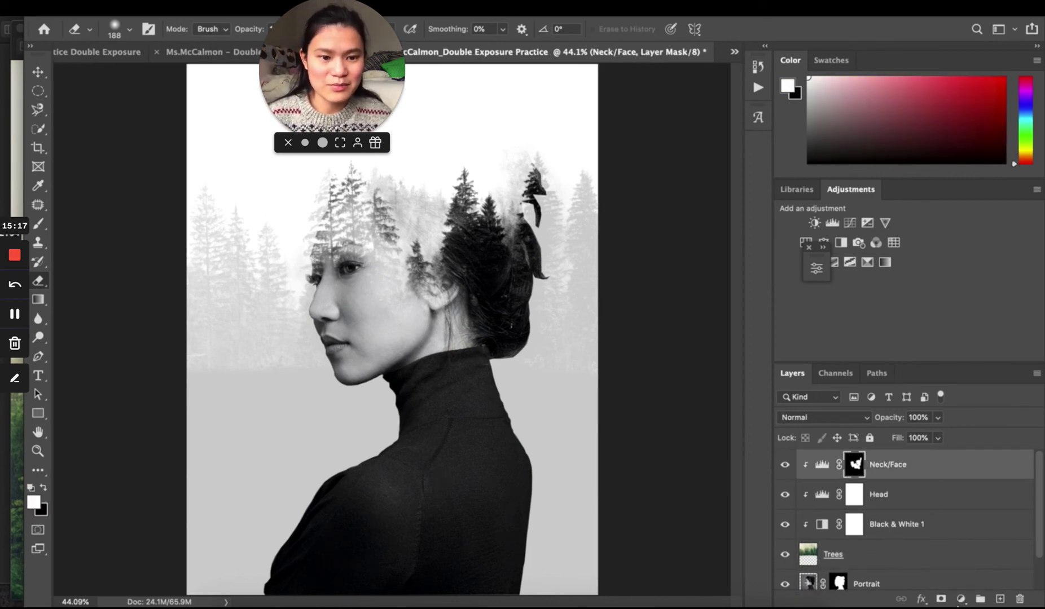
# Add a Gradient Map adjustment layer at the top of the layer stack.
pyautogui.click(961, 600)
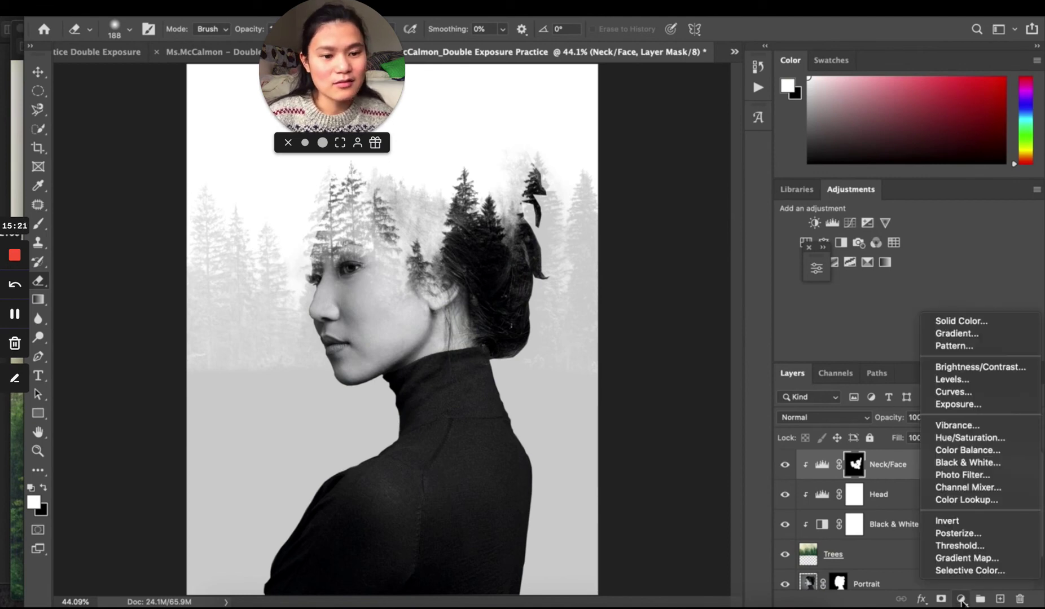
pyautogui.click(965, 559)
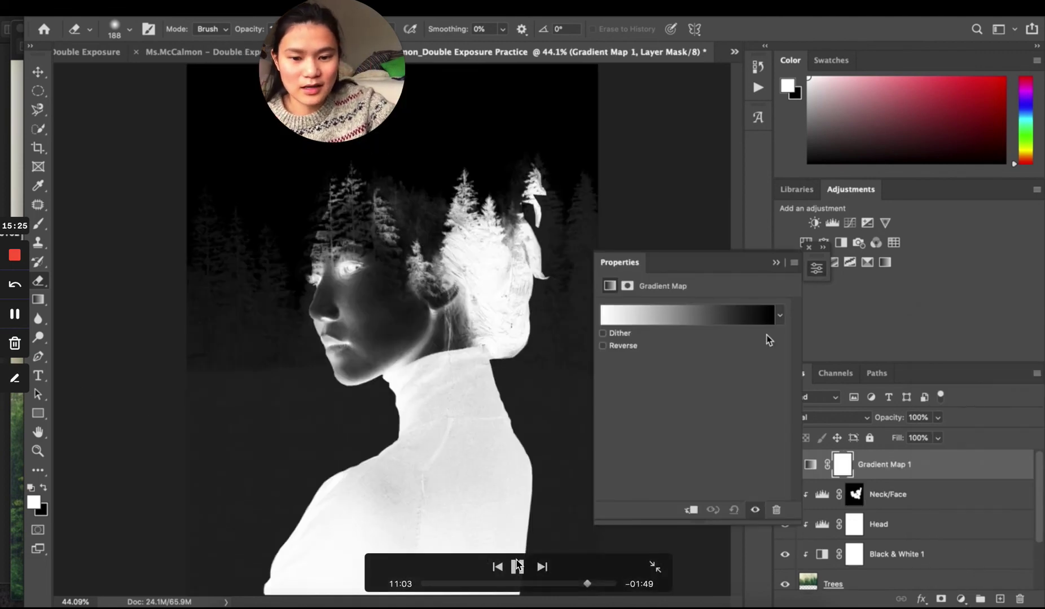
pyautogui.click(517, 566)
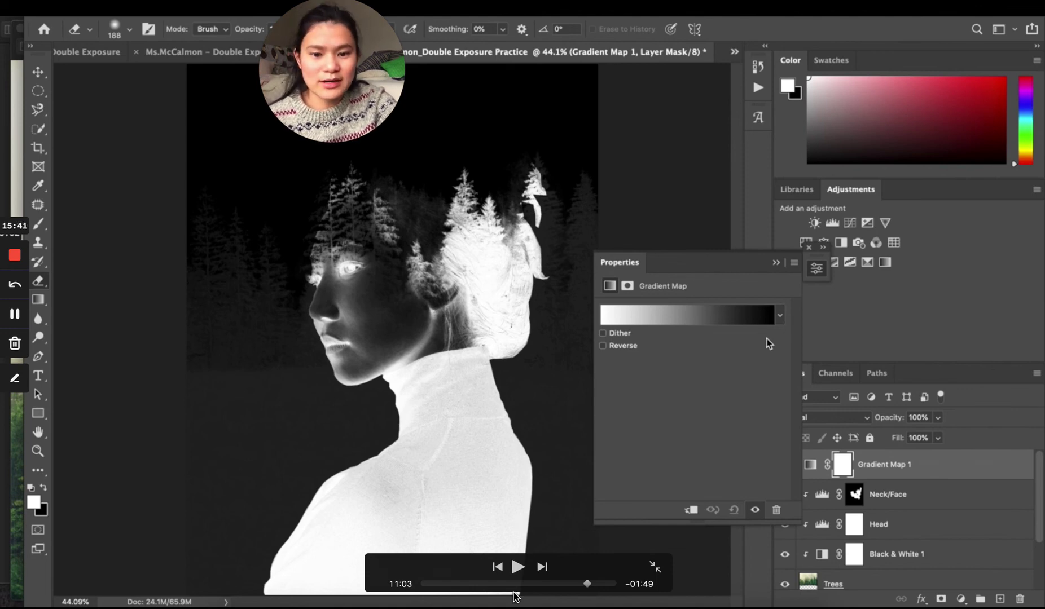
pyautogui.click(518, 567)
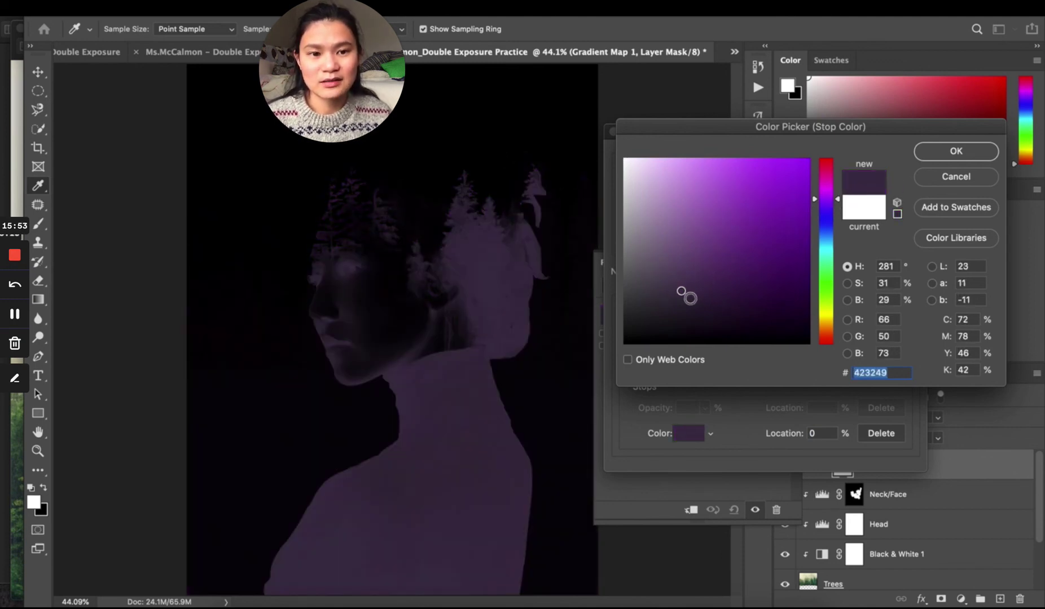
# Set the gradient's left stop to dark purple #432f4c and its right stop to soft green.
pyautogui.click(967, 149)
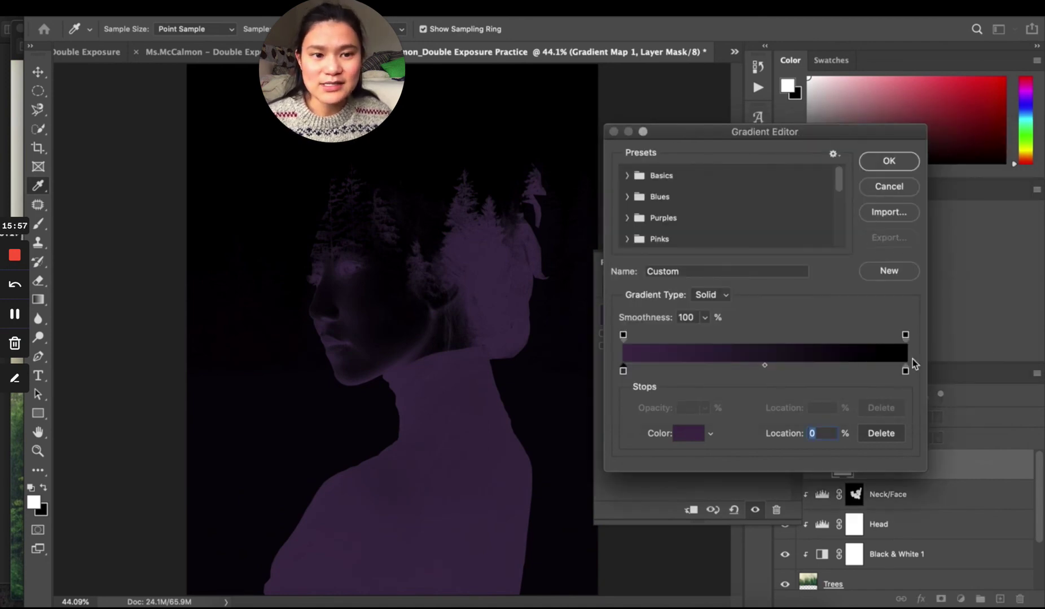
pyautogui.click(906, 372)
pyautogui.click(687, 435)
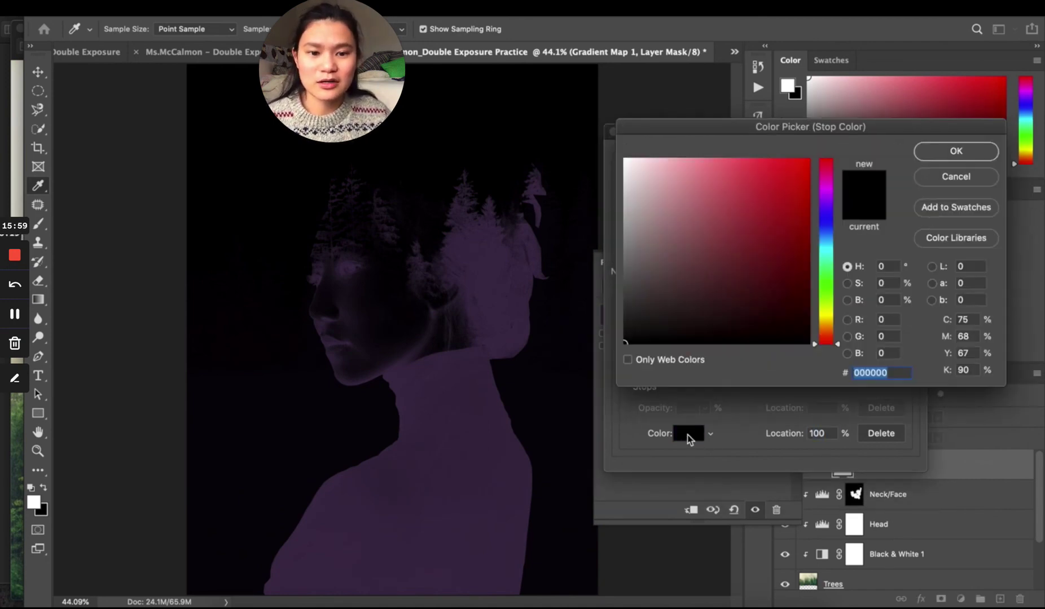
pyautogui.click(830, 191)
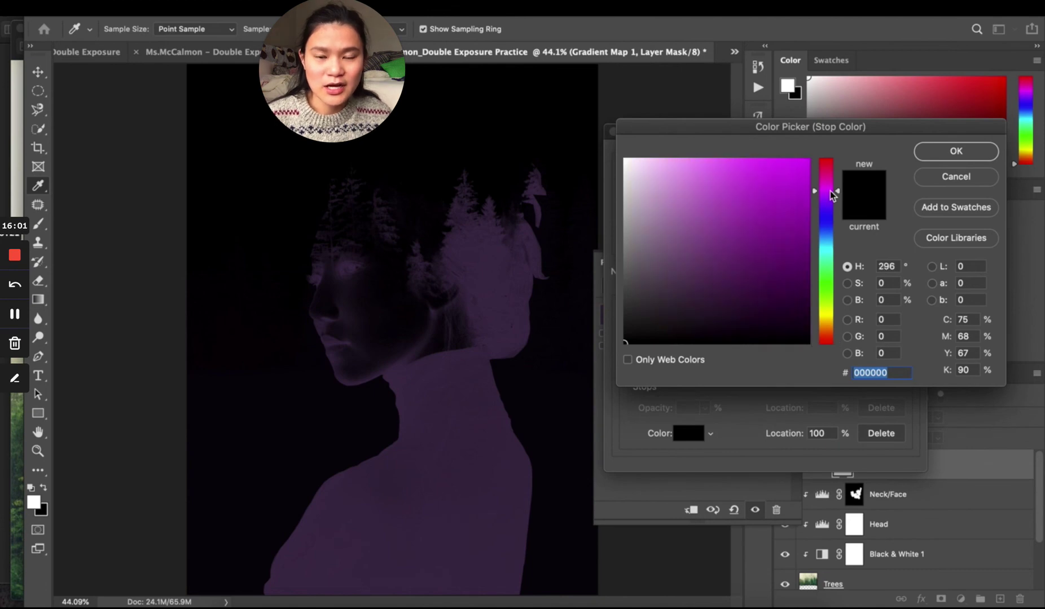
pyautogui.moveTo(831, 194); pyautogui.dragTo(833, 176)
pyautogui.moveTo(689, 219); pyautogui.dragTo(654, 171)
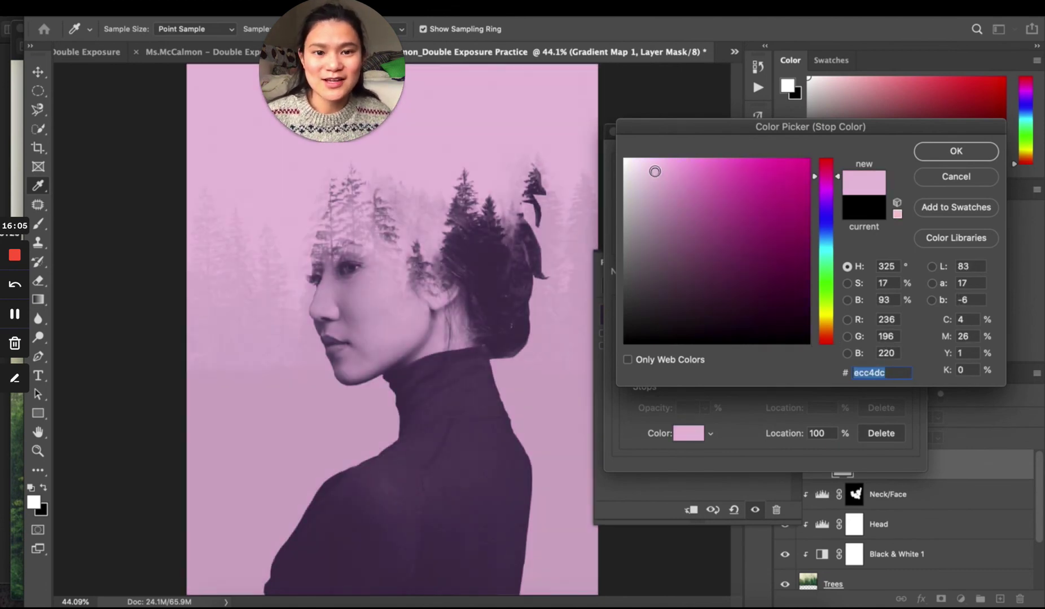
pyautogui.click(833, 269)
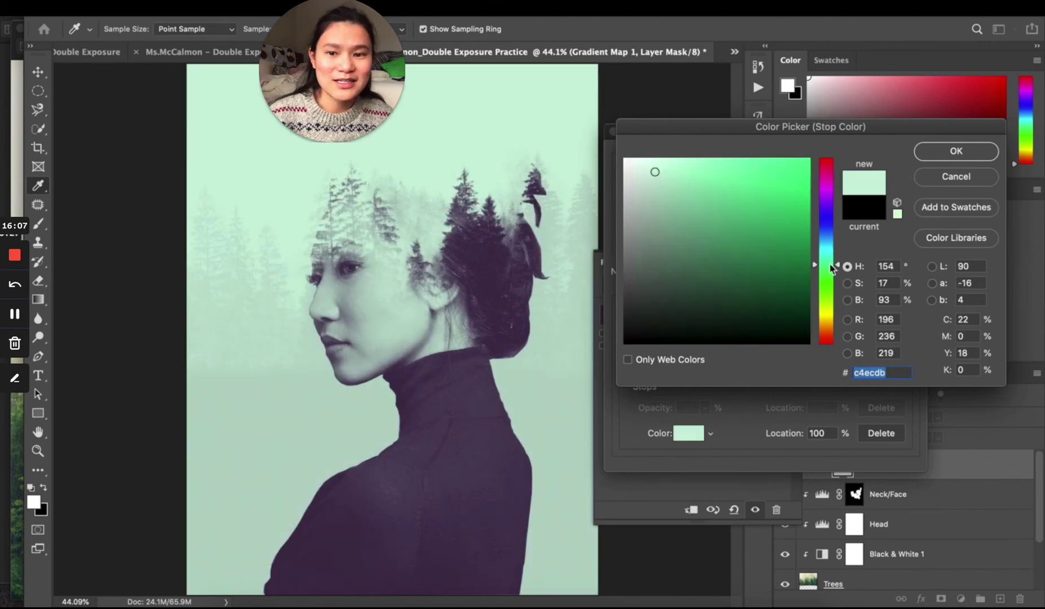
pyautogui.moveTo(835, 275); pyautogui.dragTo(834, 306)
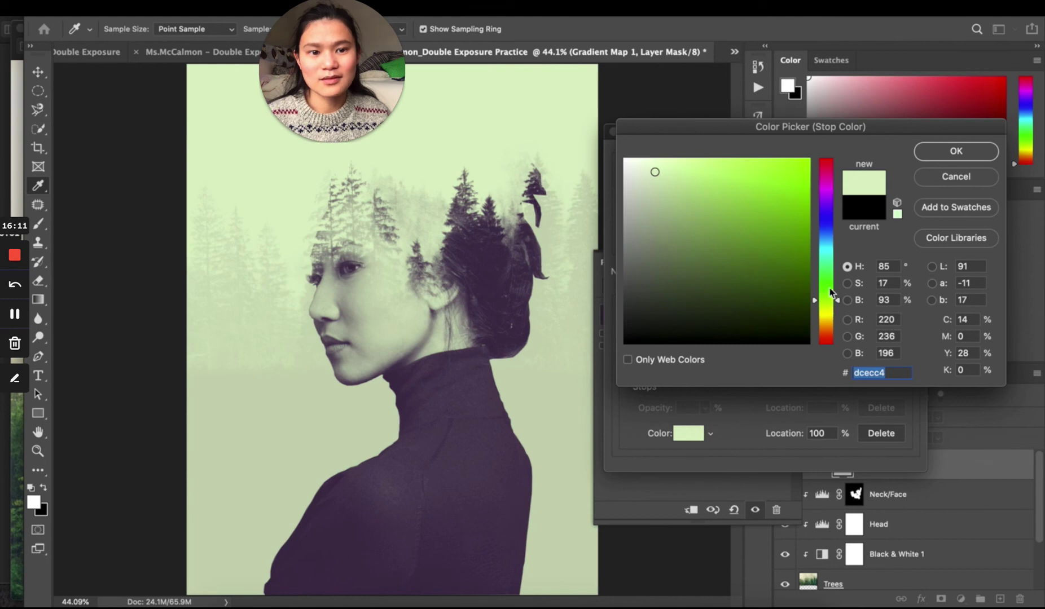
pyautogui.click(829, 289)
pyautogui.moveTo(652, 199)
pyautogui.mouseDown()
pyautogui.moveTo(653, 227)
pyautogui.moveTo(664, 195)
pyautogui.mouseUp()
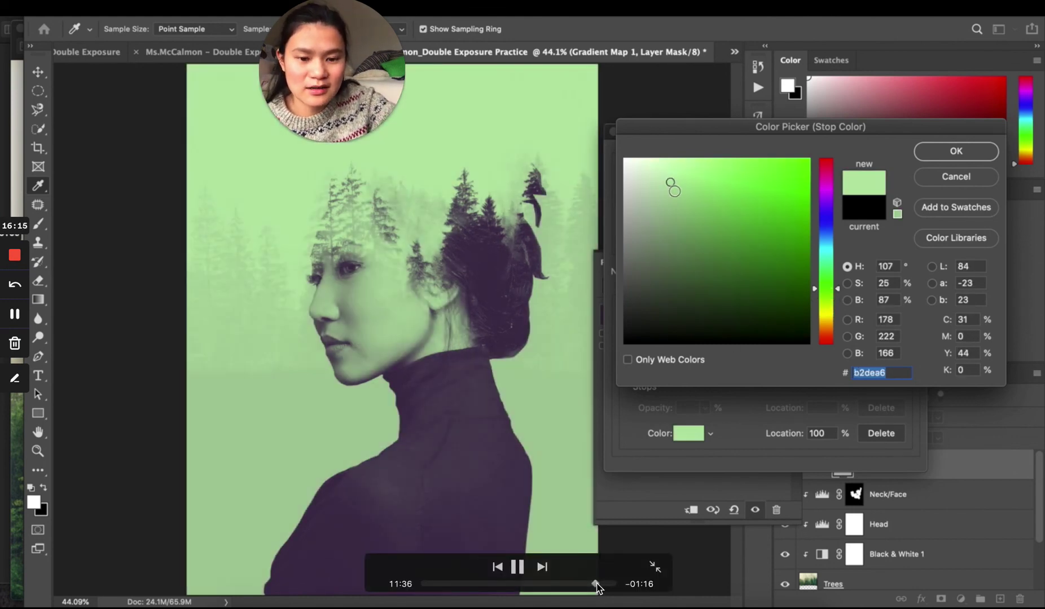
pyautogui.press('space')
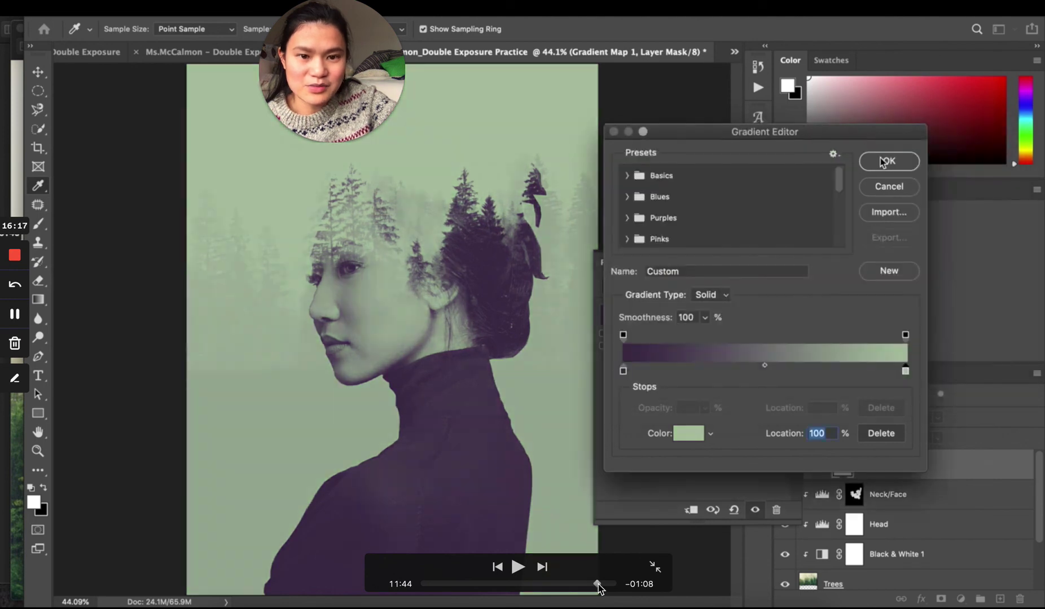
pyautogui.click(599, 585)
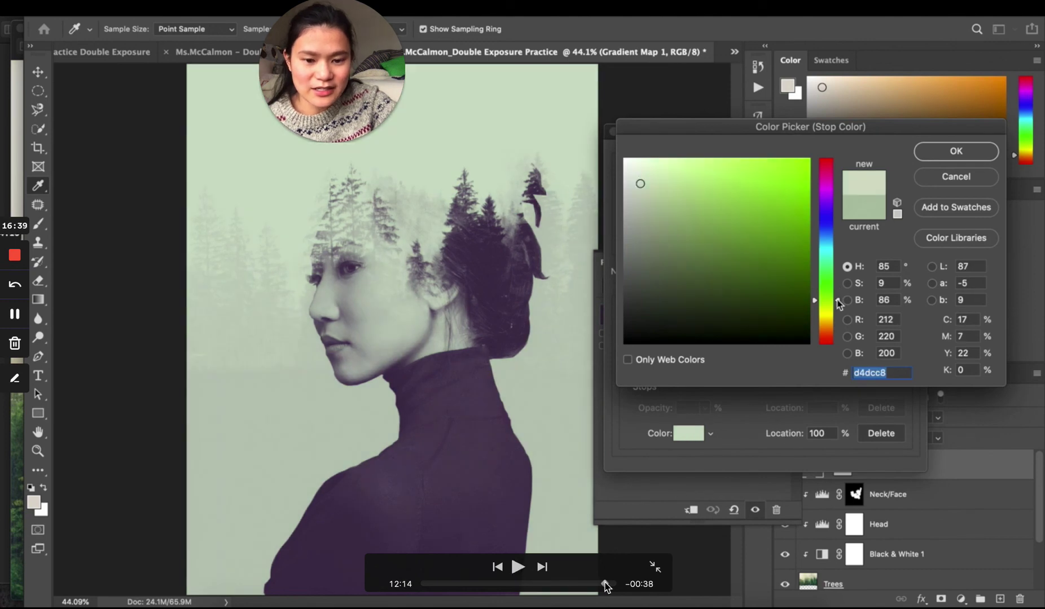
# Advance the tutorial video to the #d4dcc8 highlight stop and PSD save.
pyautogui.moveTo(605, 585); pyautogui.dragTo(607, 586)
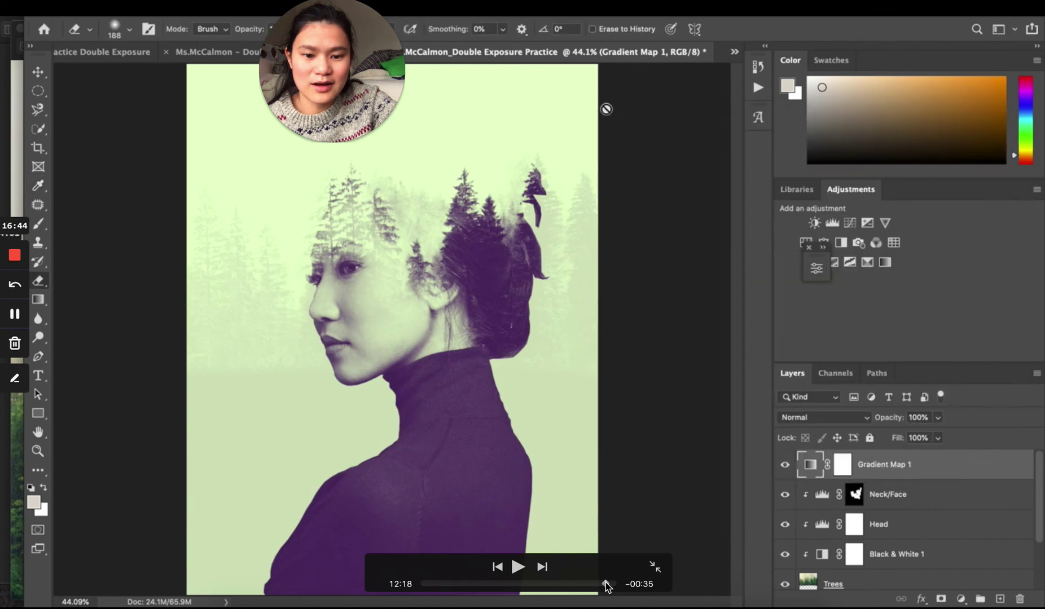
pyautogui.press('space')
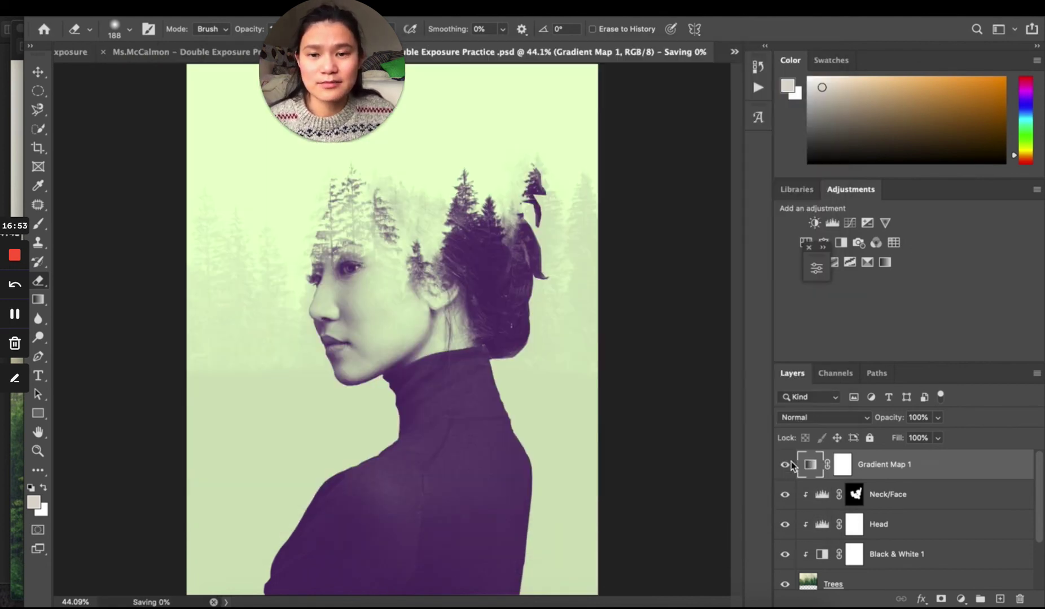
# Save a JPEG copy of the double exposure to this computer with default quality settings.
pyautogui.click(115, 8)
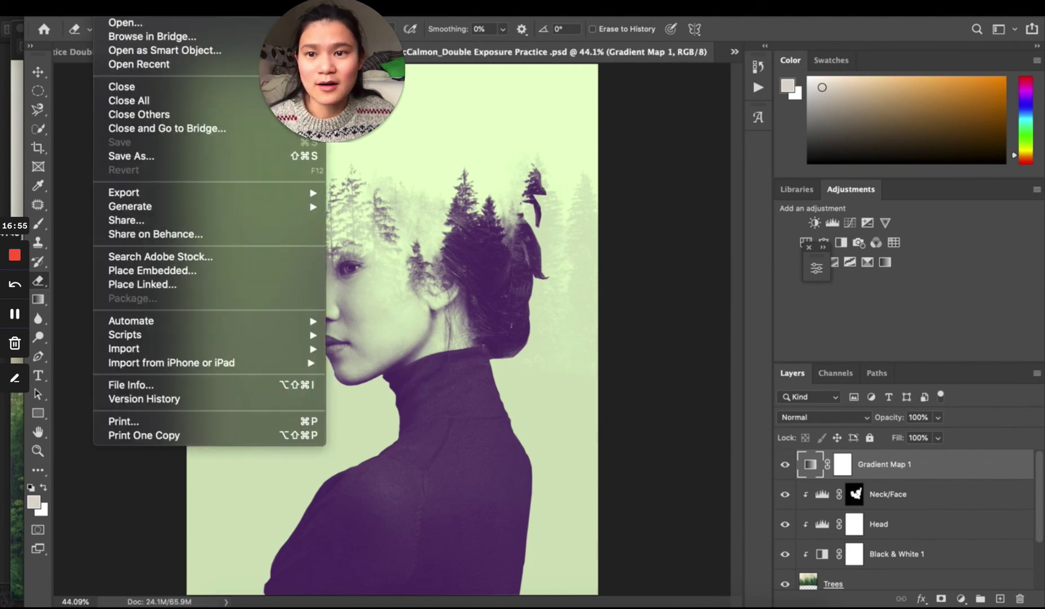
pyautogui.click(135, 155)
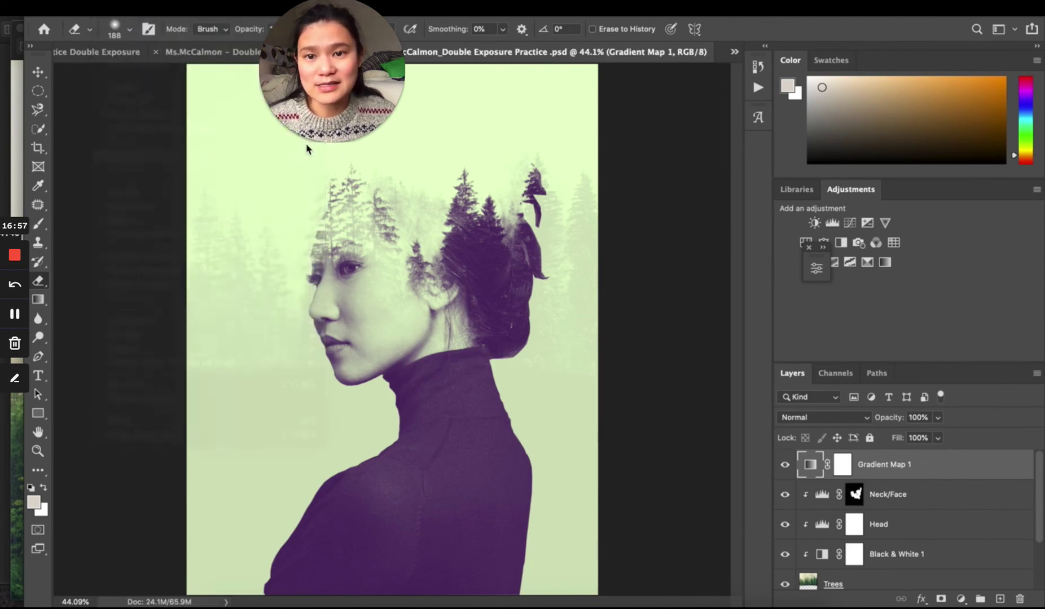
pyautogui.click(583, 441)
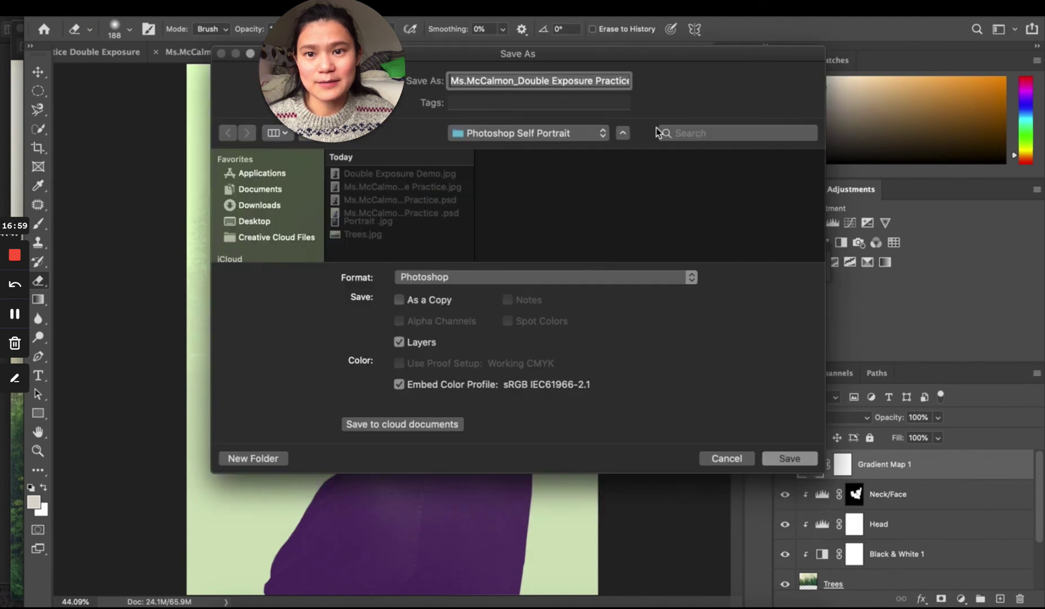
pyautogui.click(452, 281)
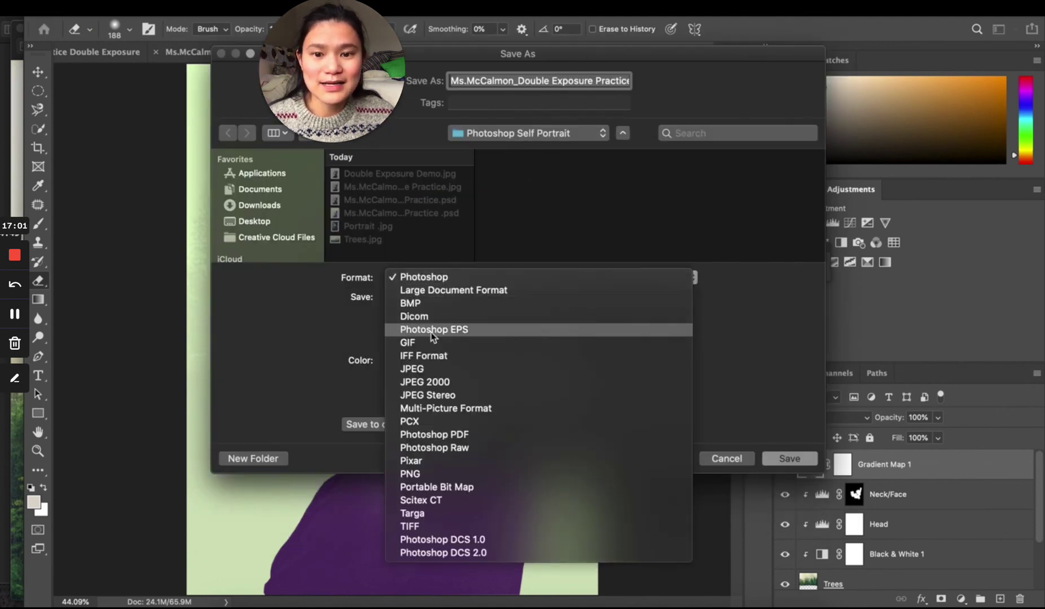
pyautogui.click(426, 369)
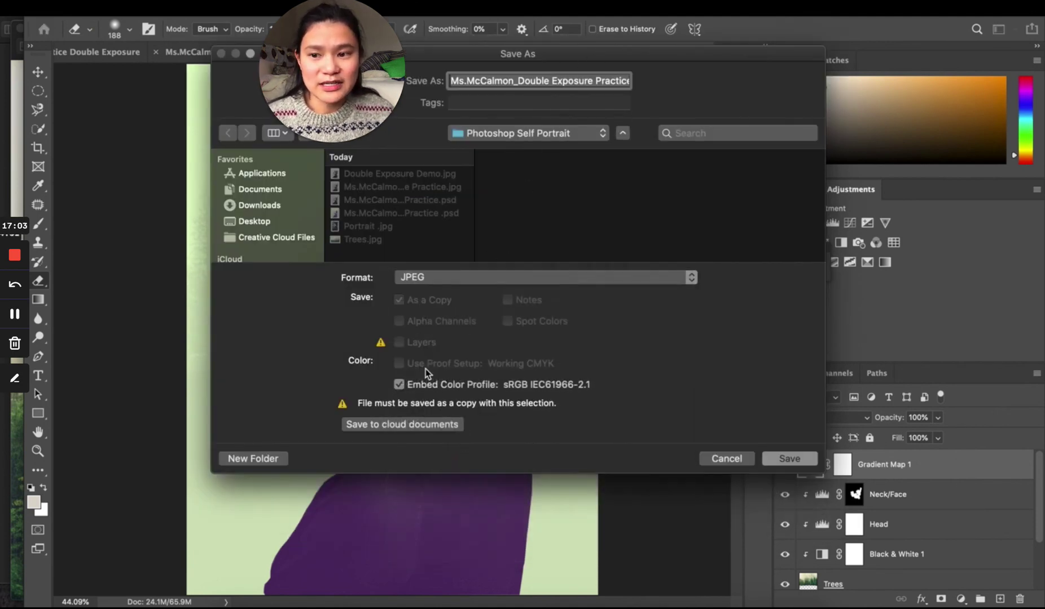
pyautogui.click(800, 459)
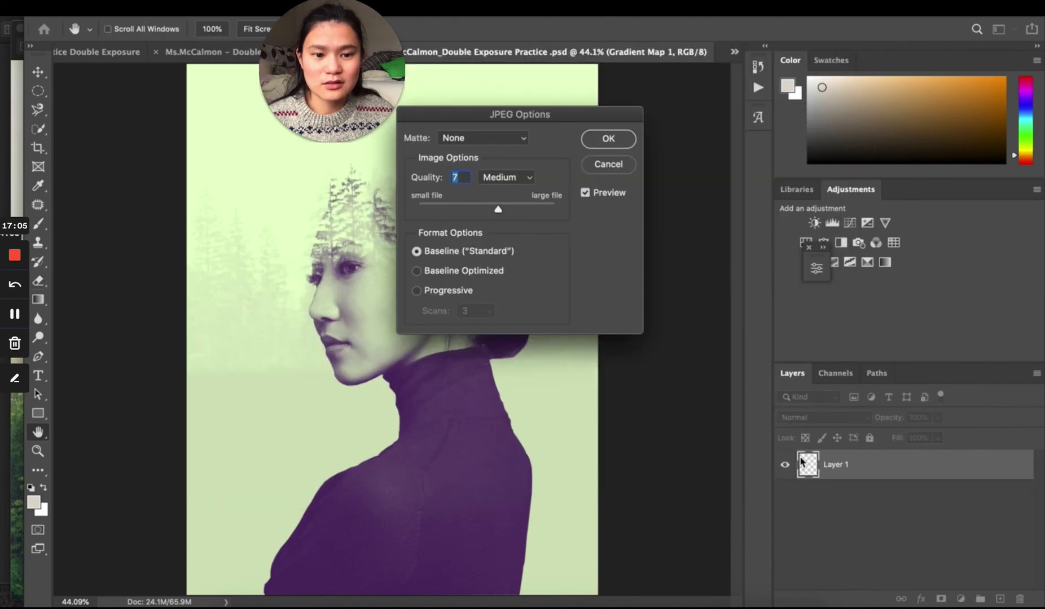
pyautogui.click(607, 137)
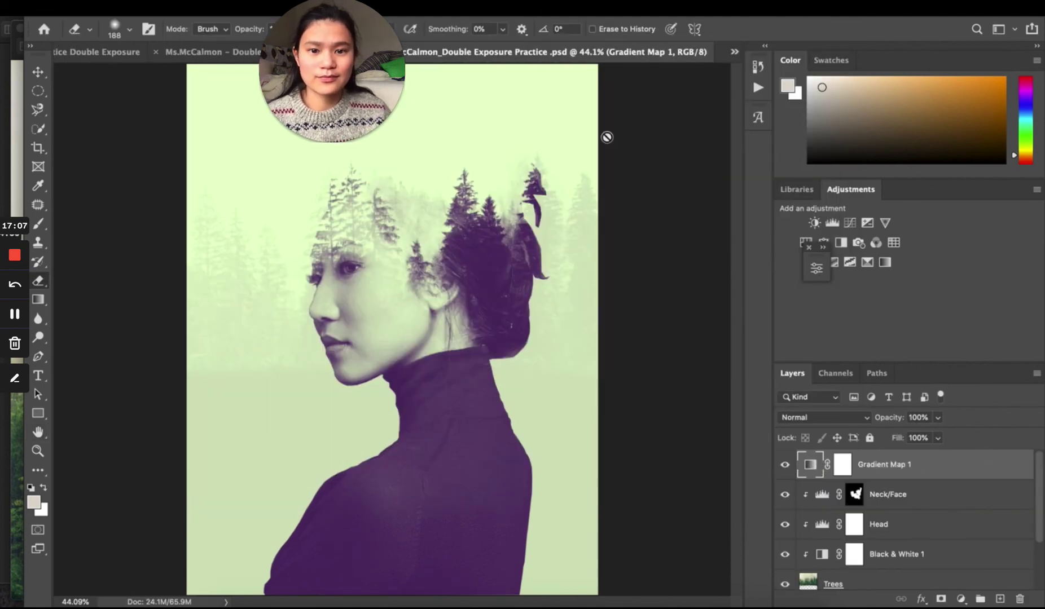